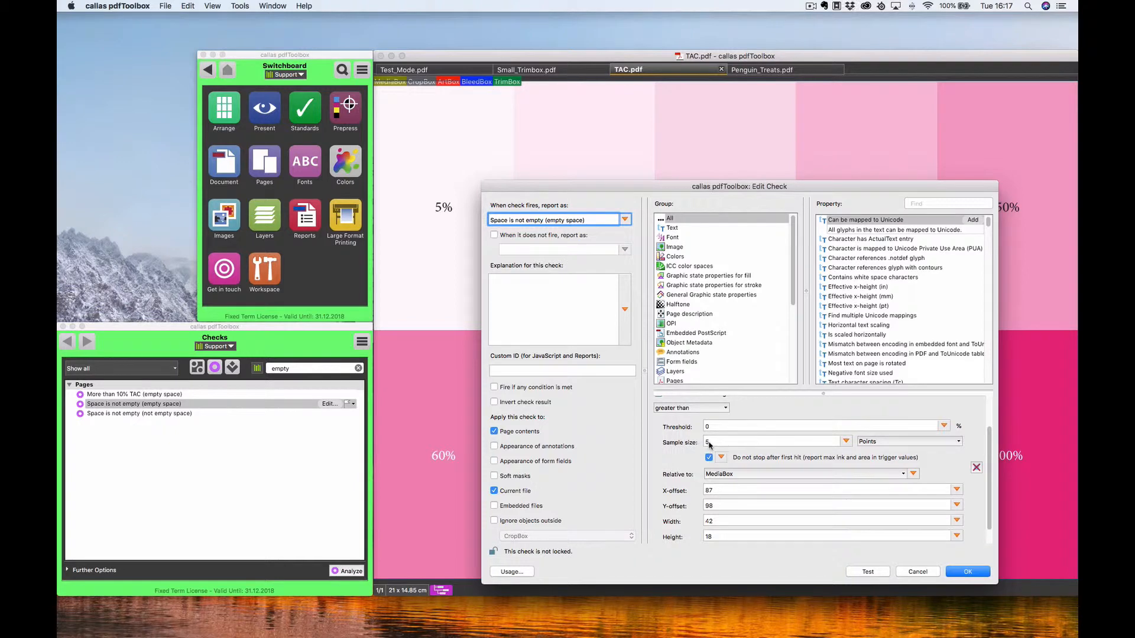
Review the sample size, reference box and X and Y offsets of the "Space is not empty (empty space)" check.
click(769, 445)
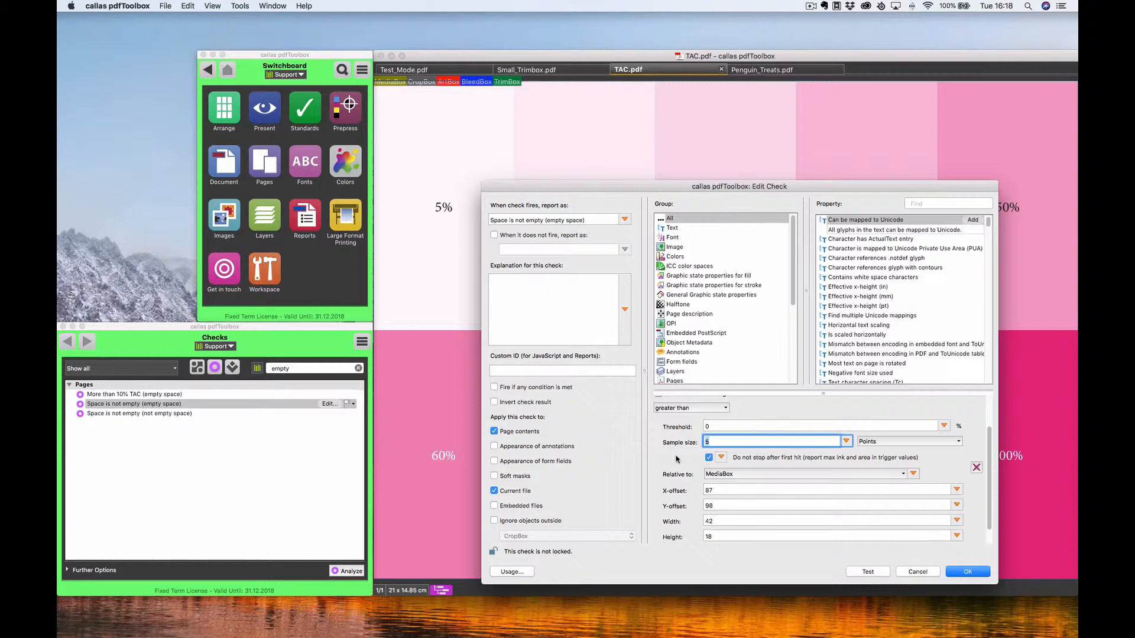
scroll(677, 458, down, 2)
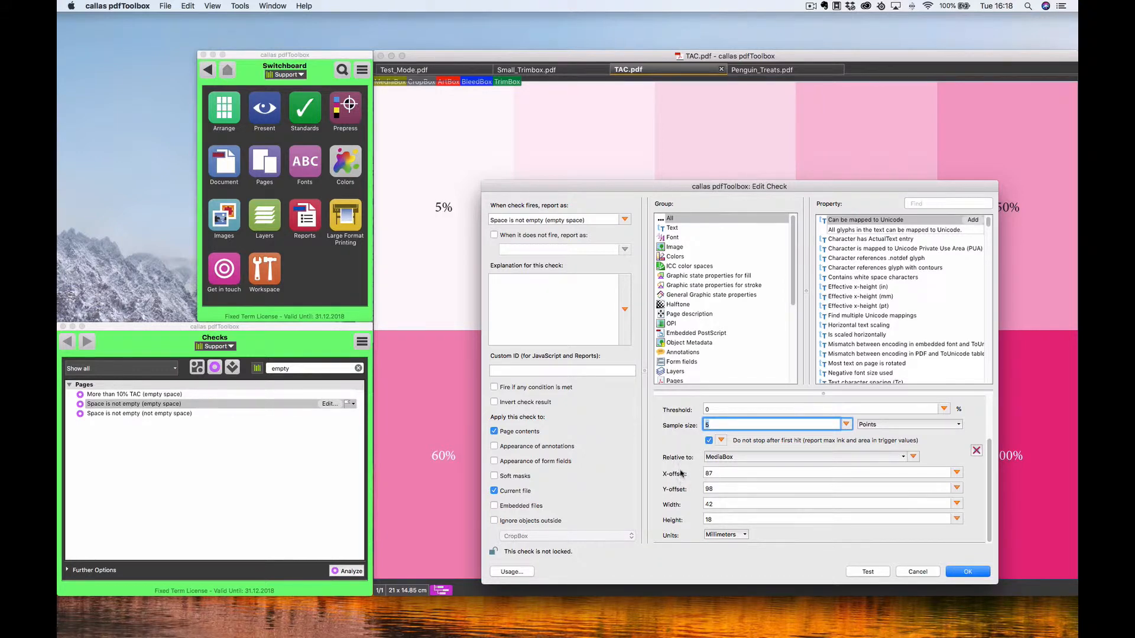
click(722, 474)
key(Tab)
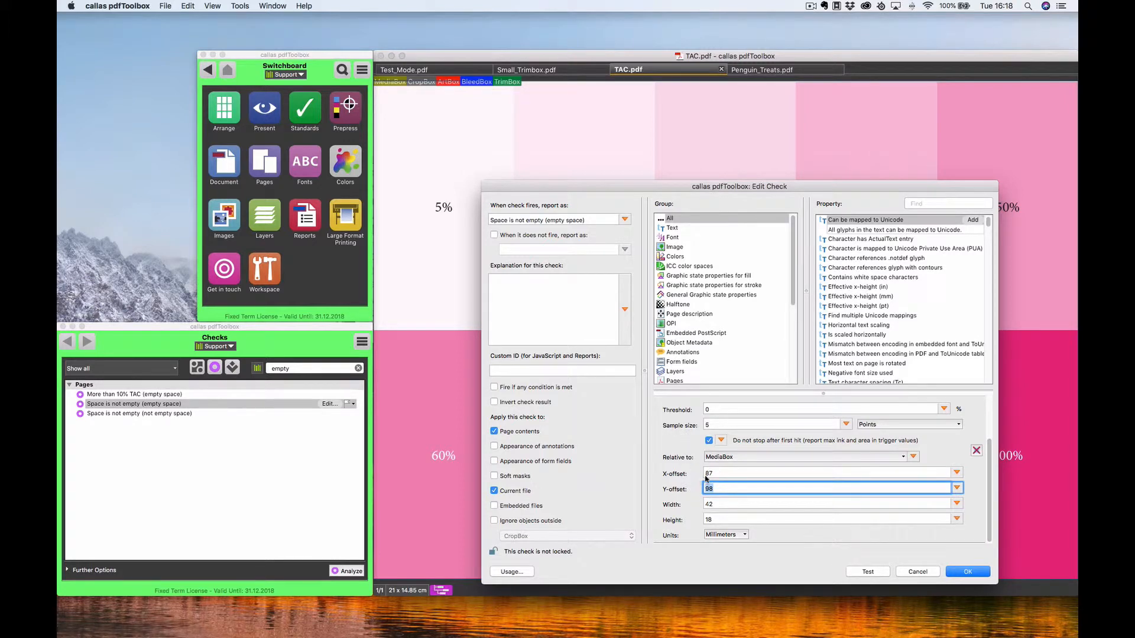
double_click(714, 473)
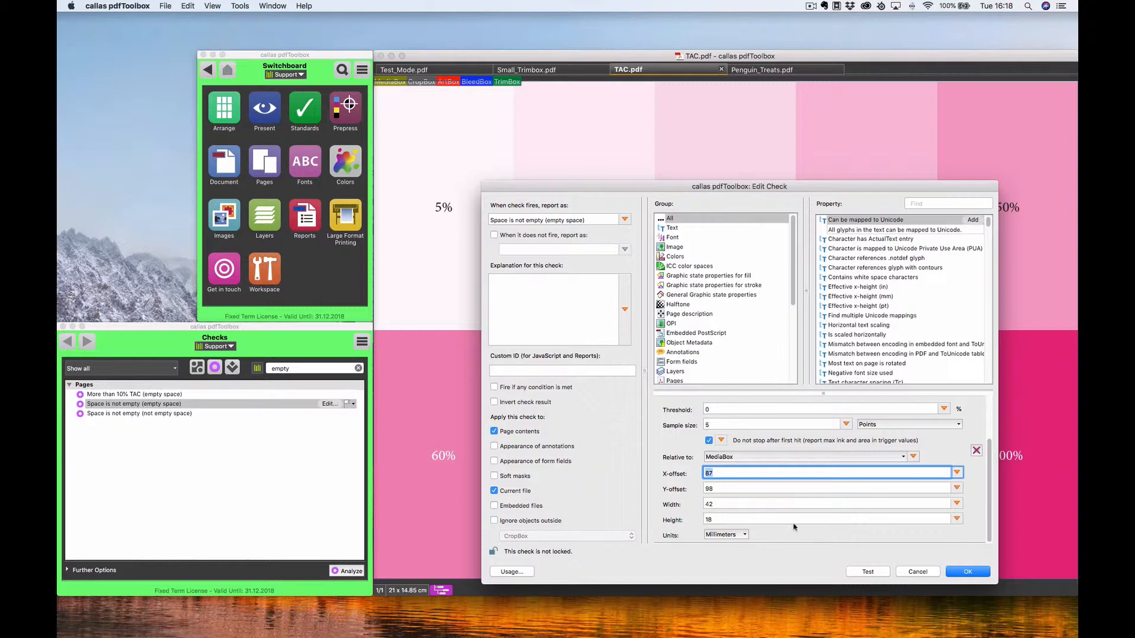
Test the "Space is not empty (empty space)" check on TAC.pdf and close its editor without saving.
click(866, 572)
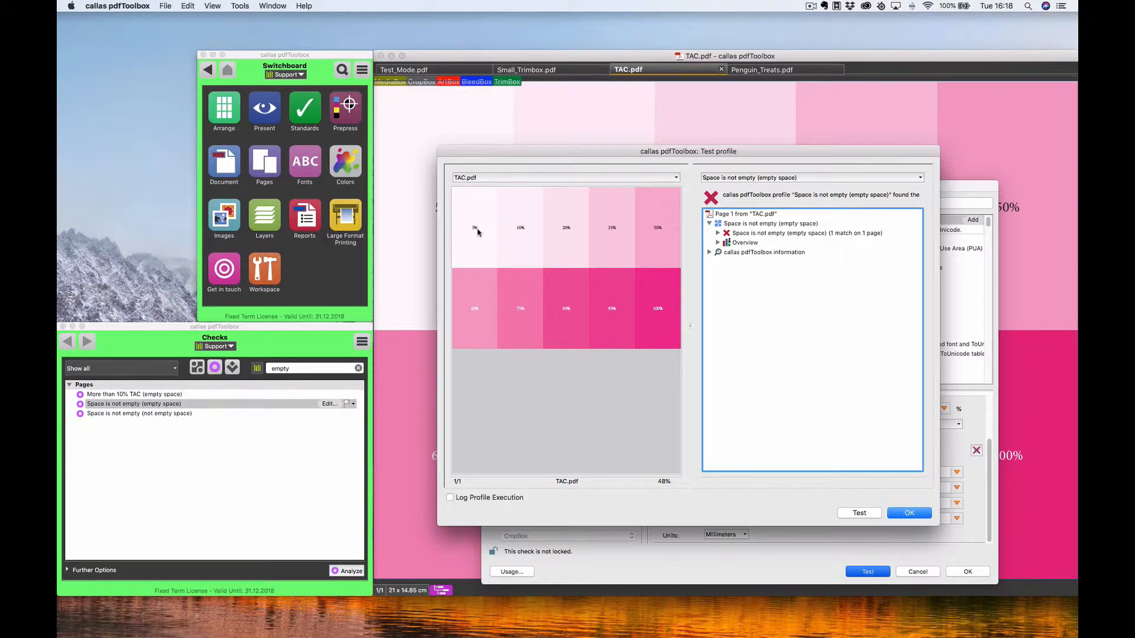
click(898, 514)
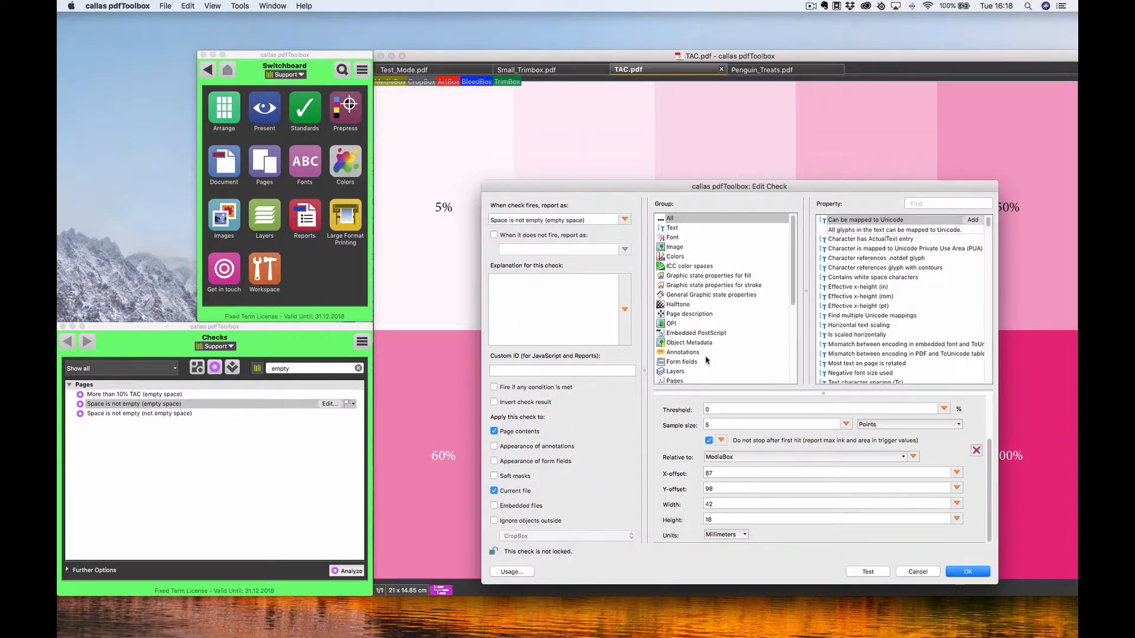
click(917, 572)
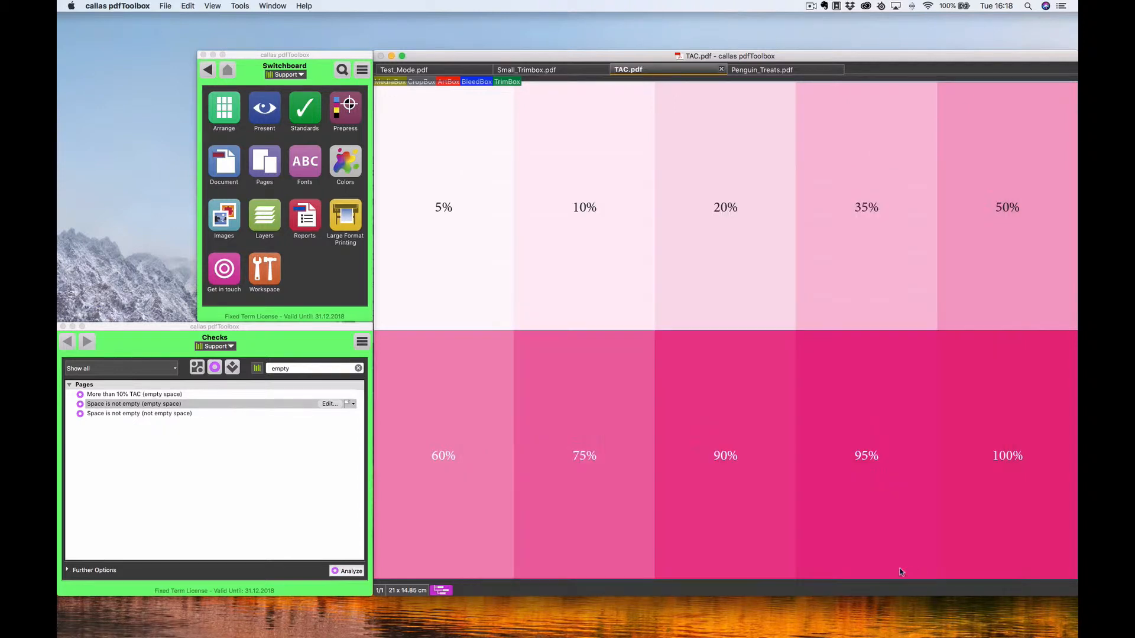
Open the "Empty Space finder" fixup for editing and test it on TAC.pdf.
click(232, 368)
click(165, 396)
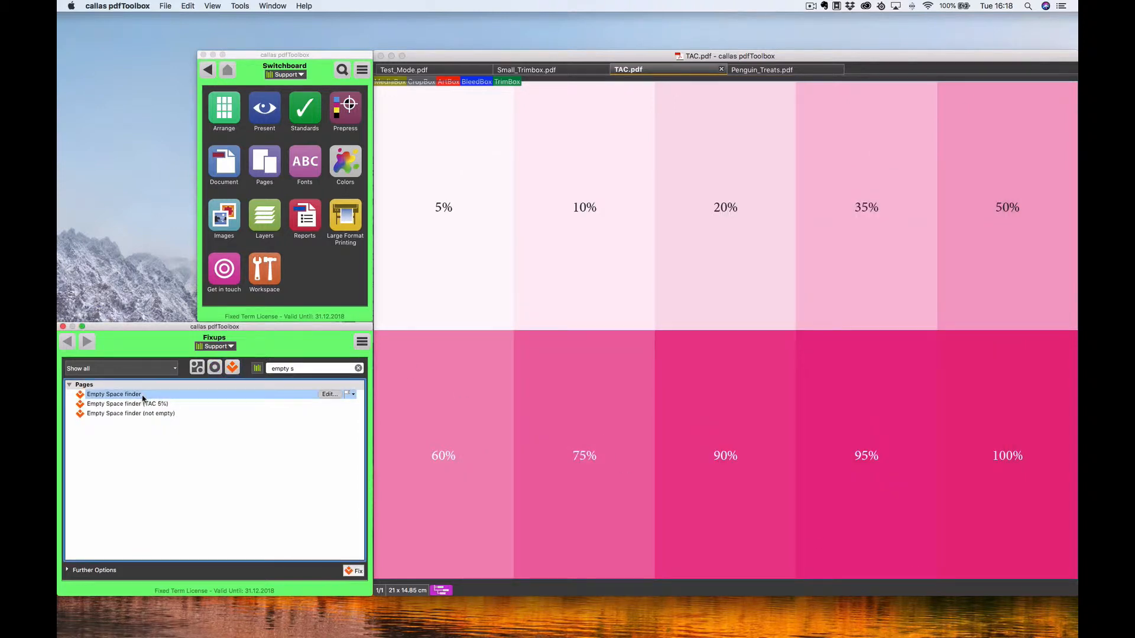
click(326, 395)
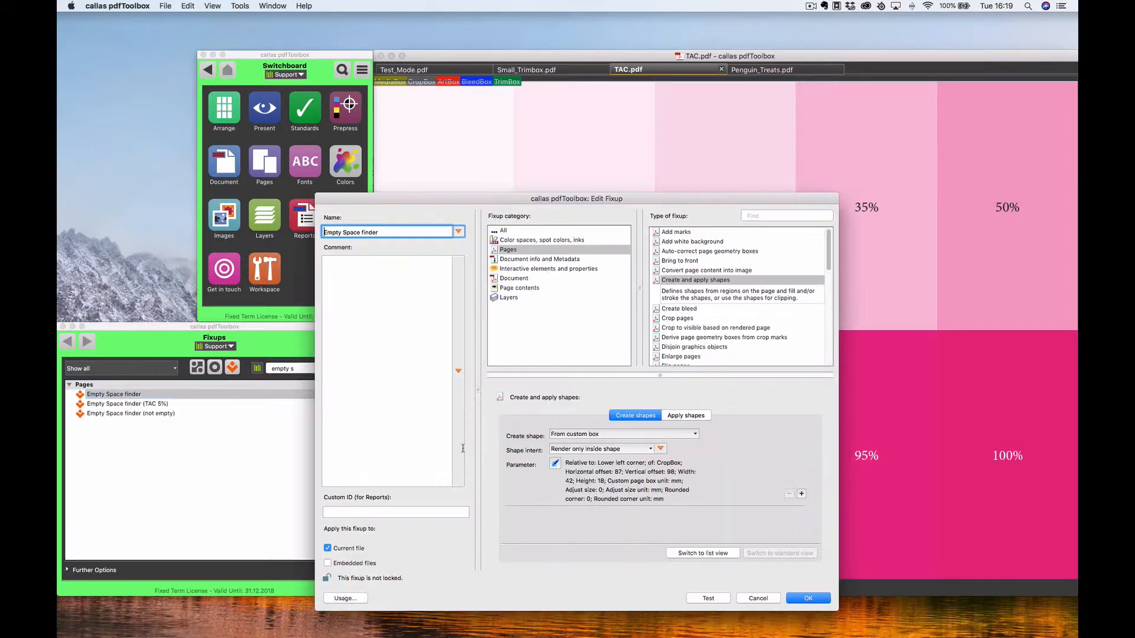
click(712, 599)
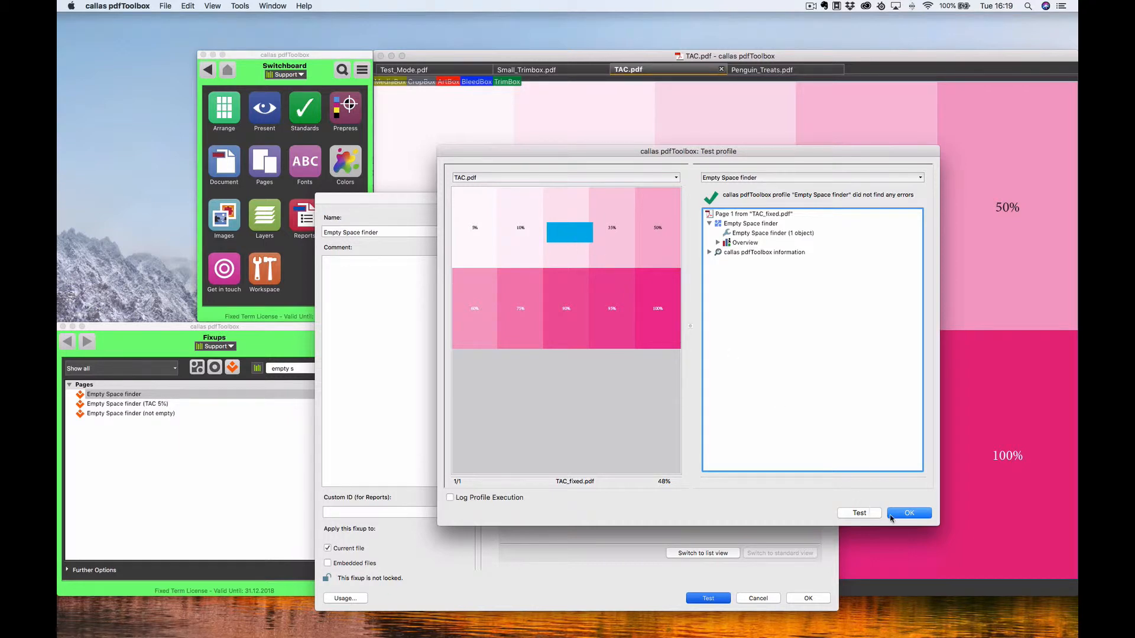
click(893, 513)
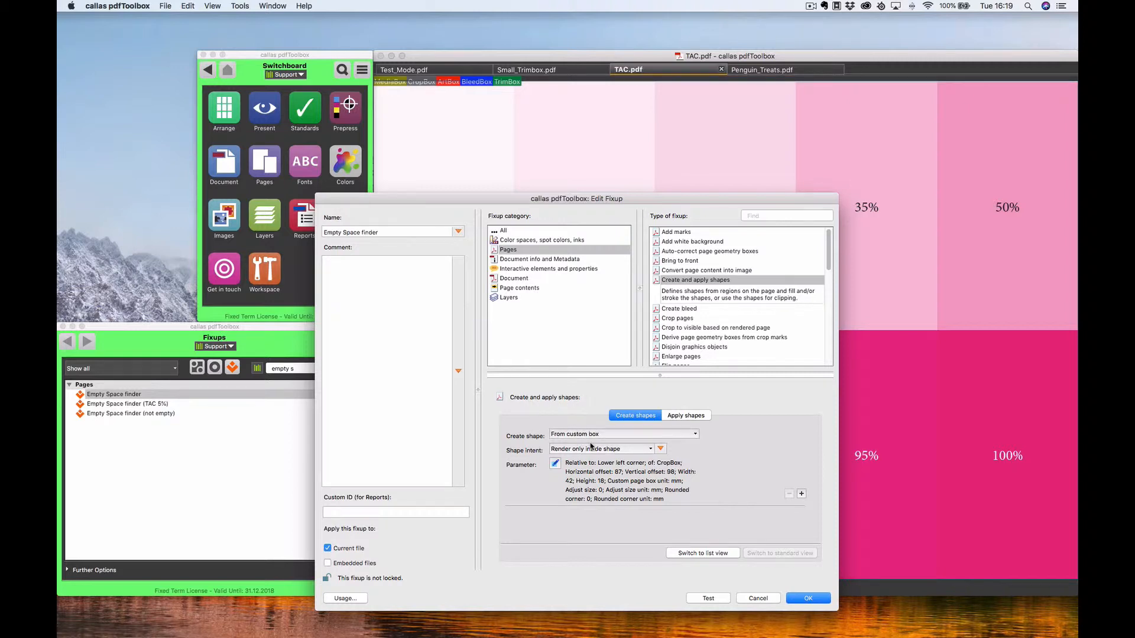
Review the fixup's fill color parameters and custom box dimensions, and leave the fixup editor without saving.
click(683, 417)
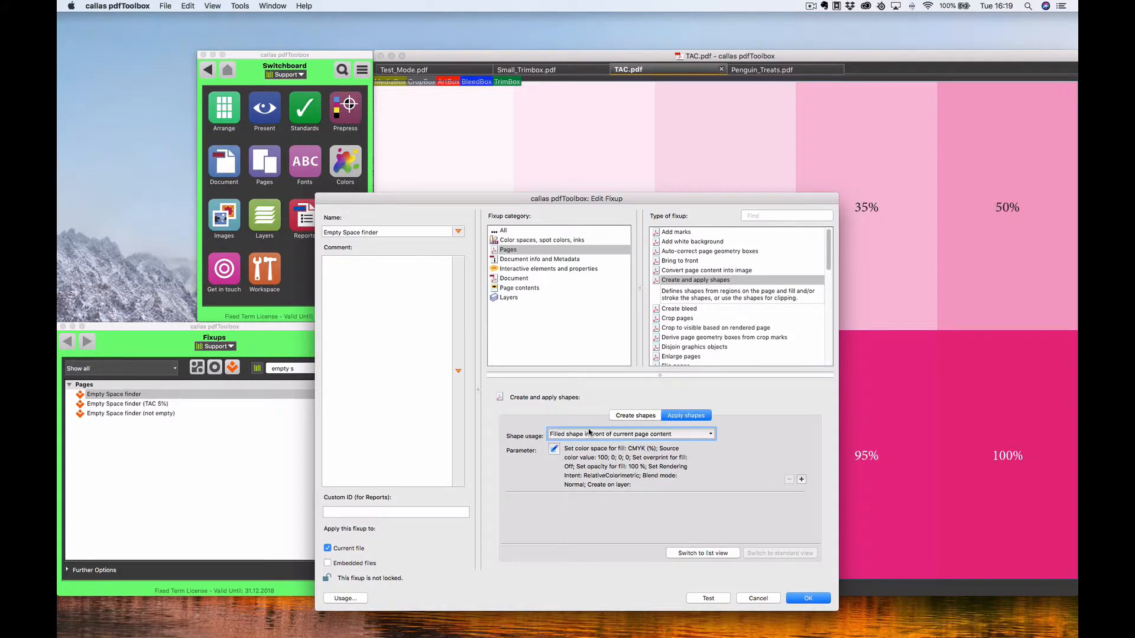
click(554, 448)
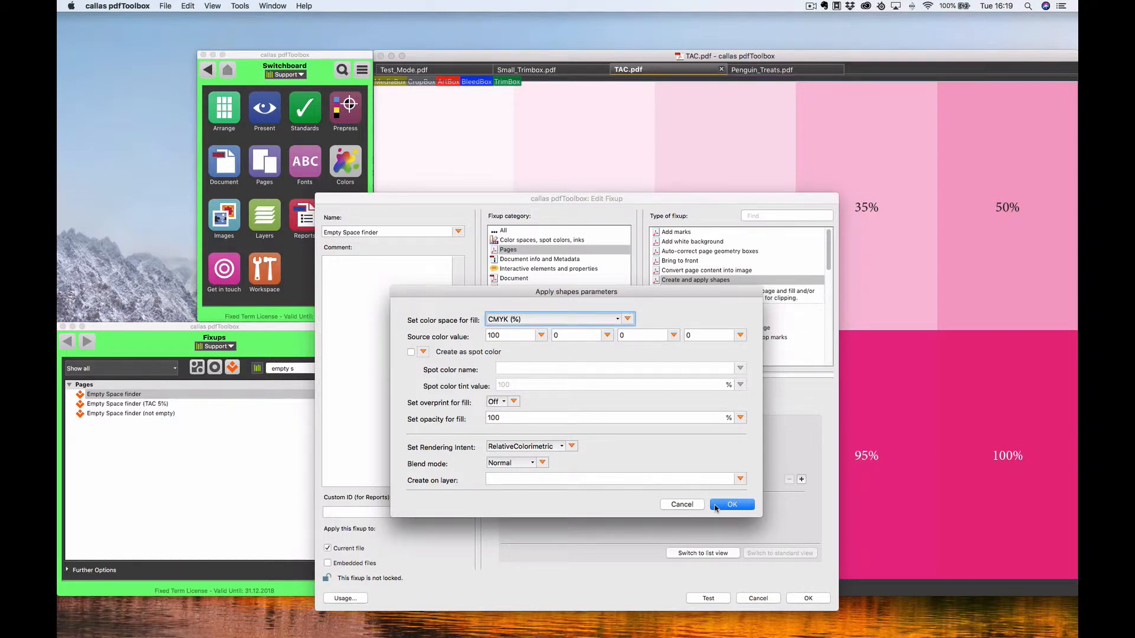
click(687, 508)
click(636, 416)
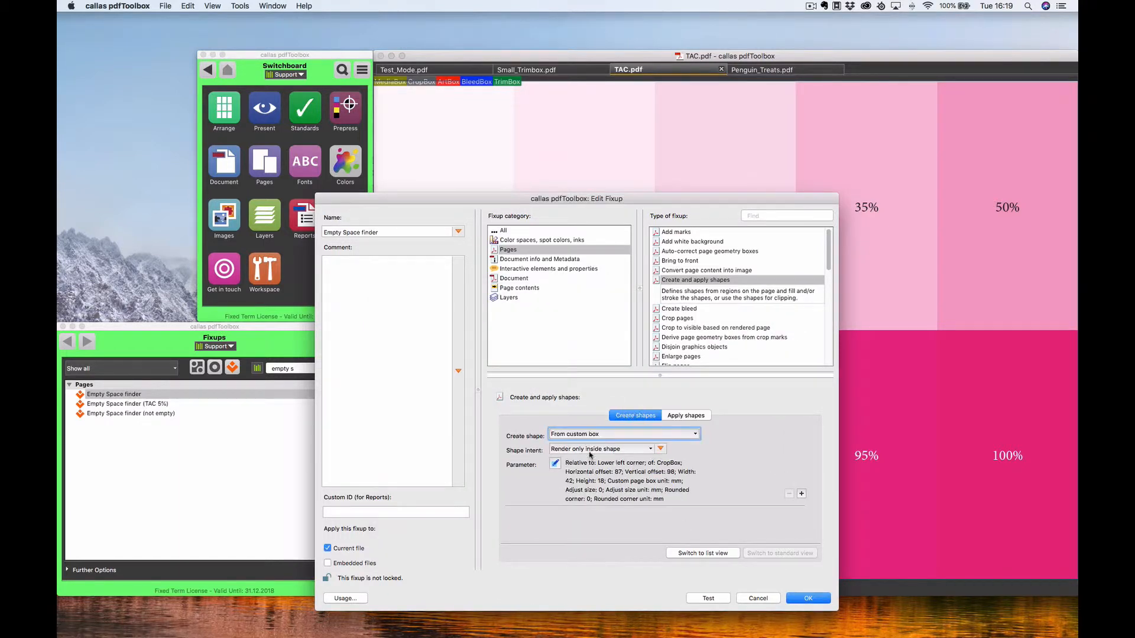
click(554, 466)
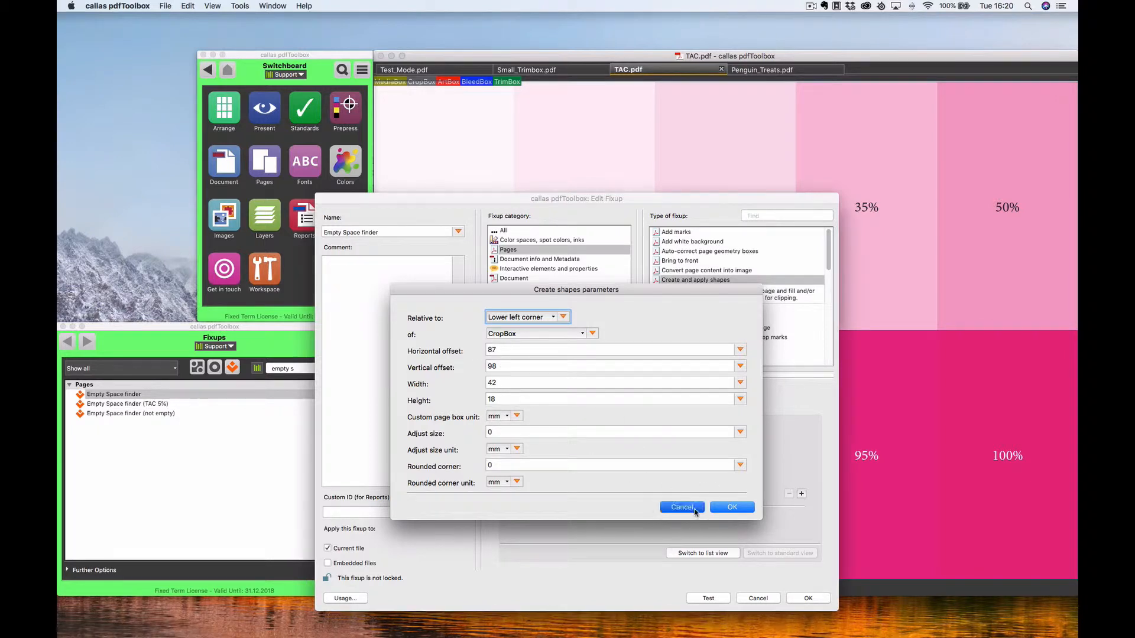
click(726, 506)
click(757, 598)
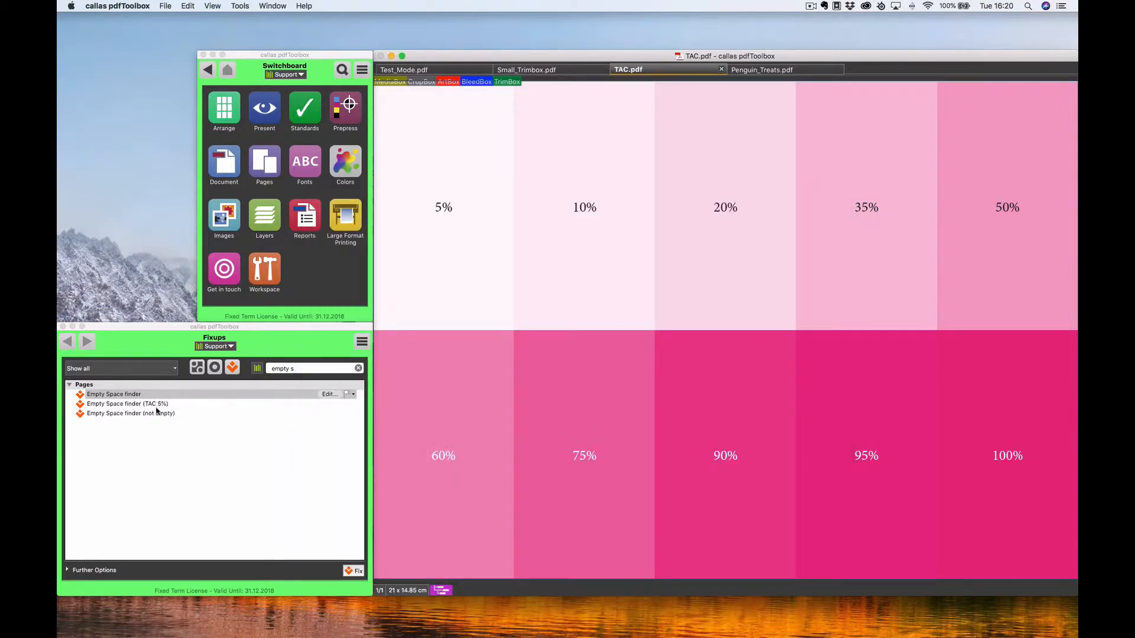
Test the "Empty Space finder (TAC 5%)" fixup on TAC.pdf and close its editor.
click(138, 406)
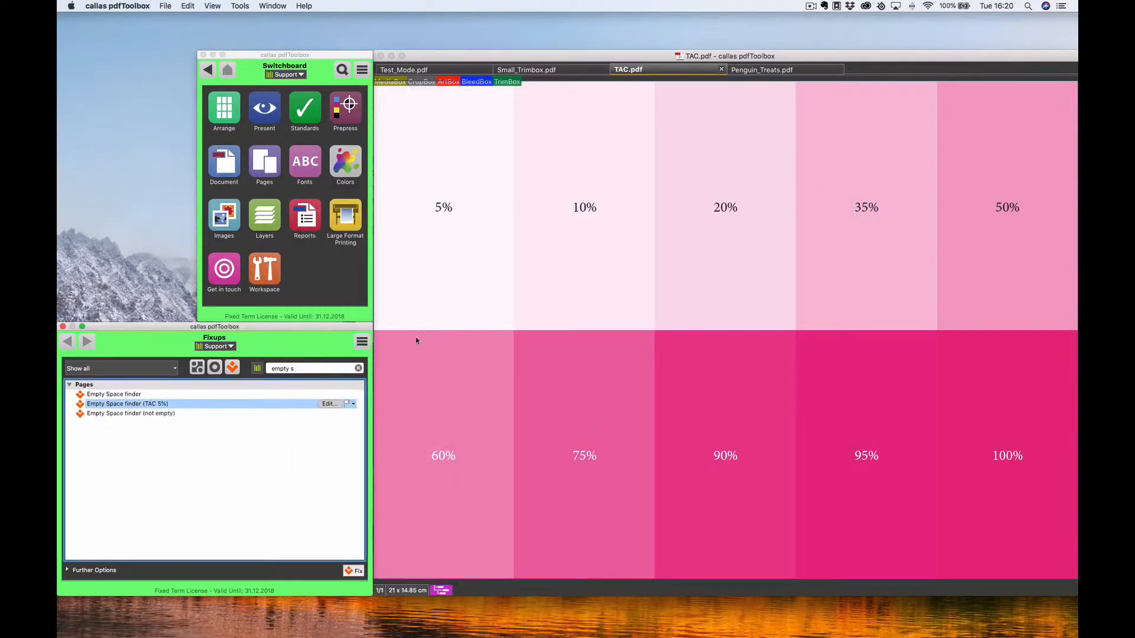
click(328, 404)
click(708, 599)
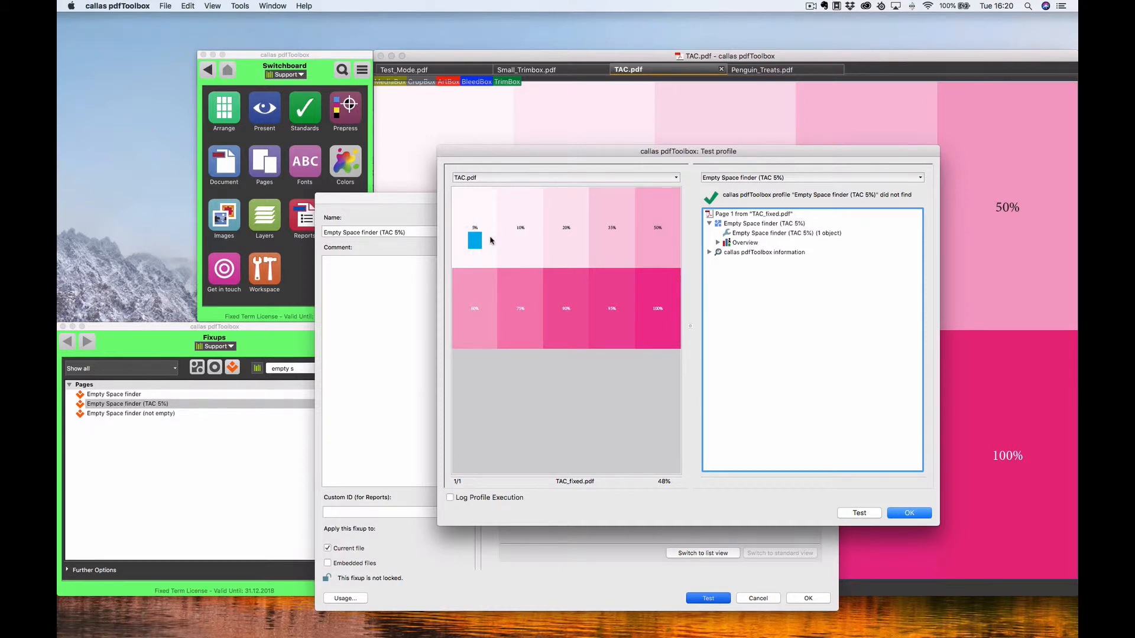
click(909, 513)
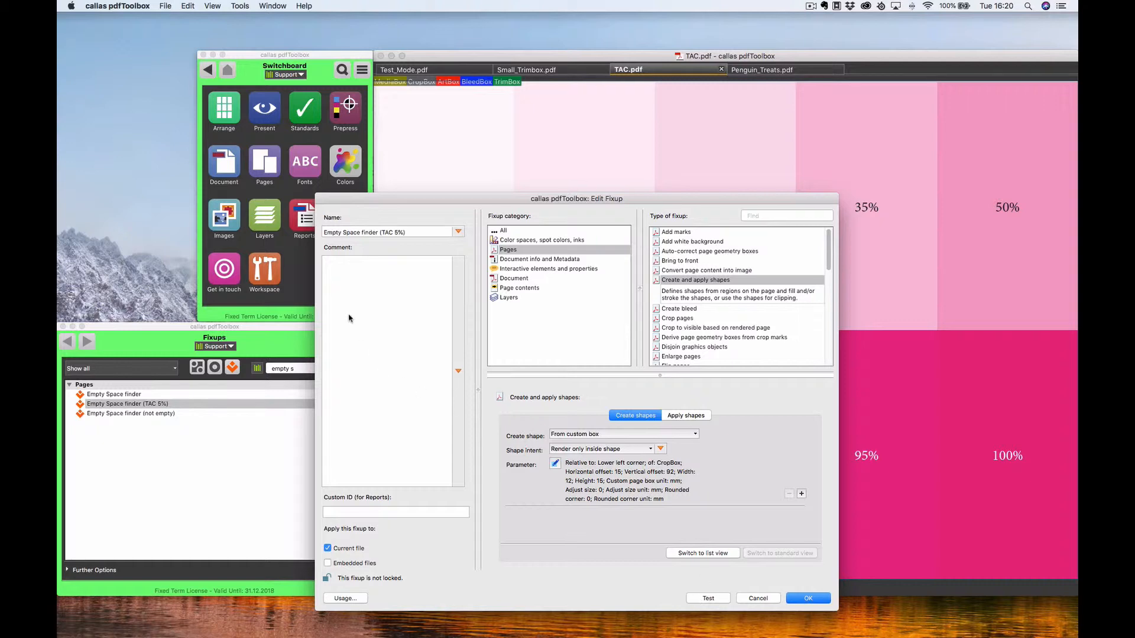
click(805, 599)
Open the "More than 10% TAC (empty space)" check and review its threshold, sample size and custom area settings.
click(215, 367)
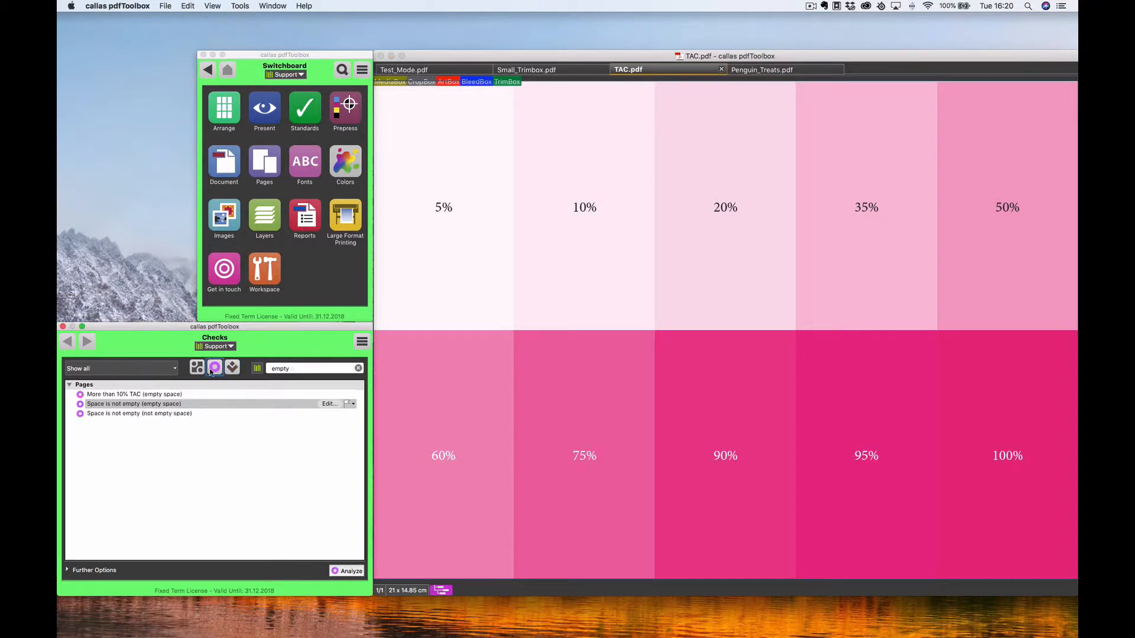
click(126, 393)
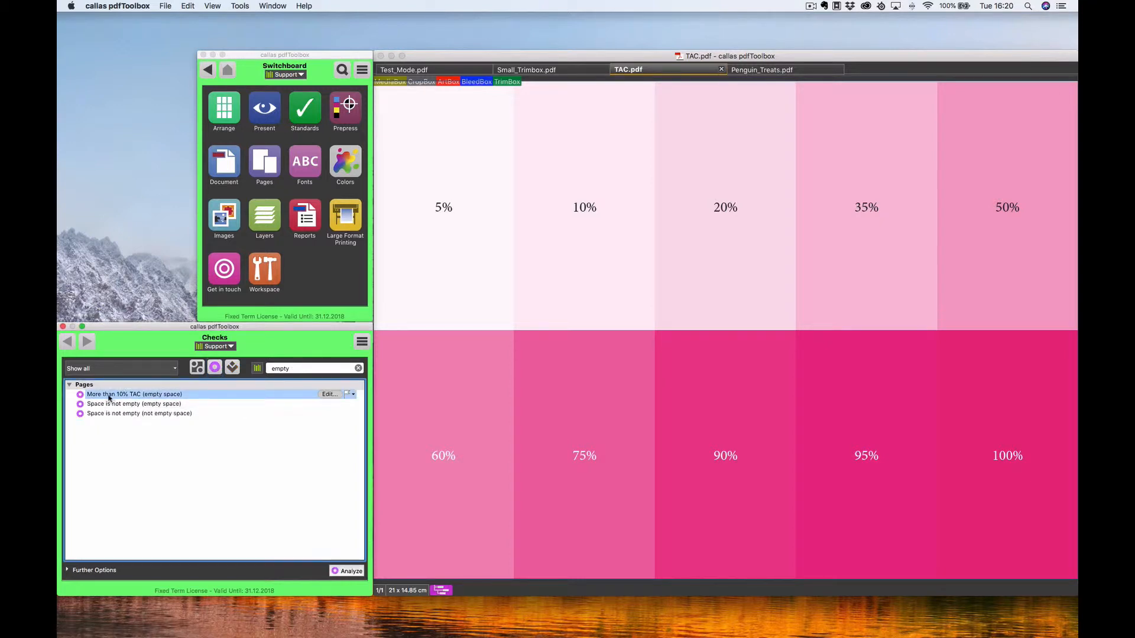
click(329, 394)
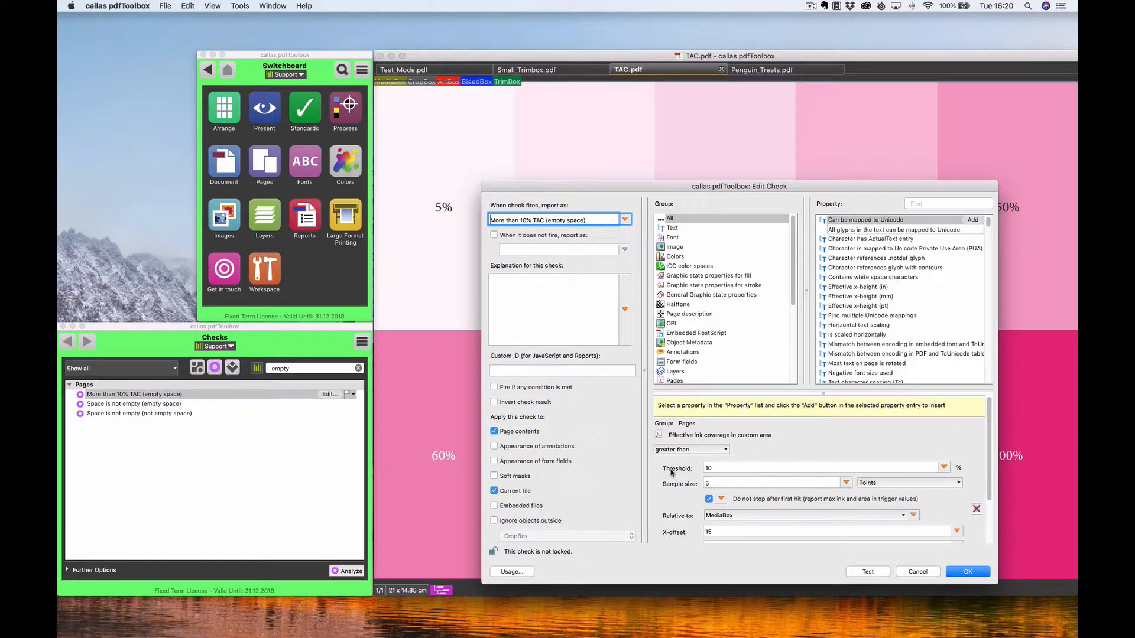
scroll(679, 475, down, 3)
scroll(690, 473, up, 3)
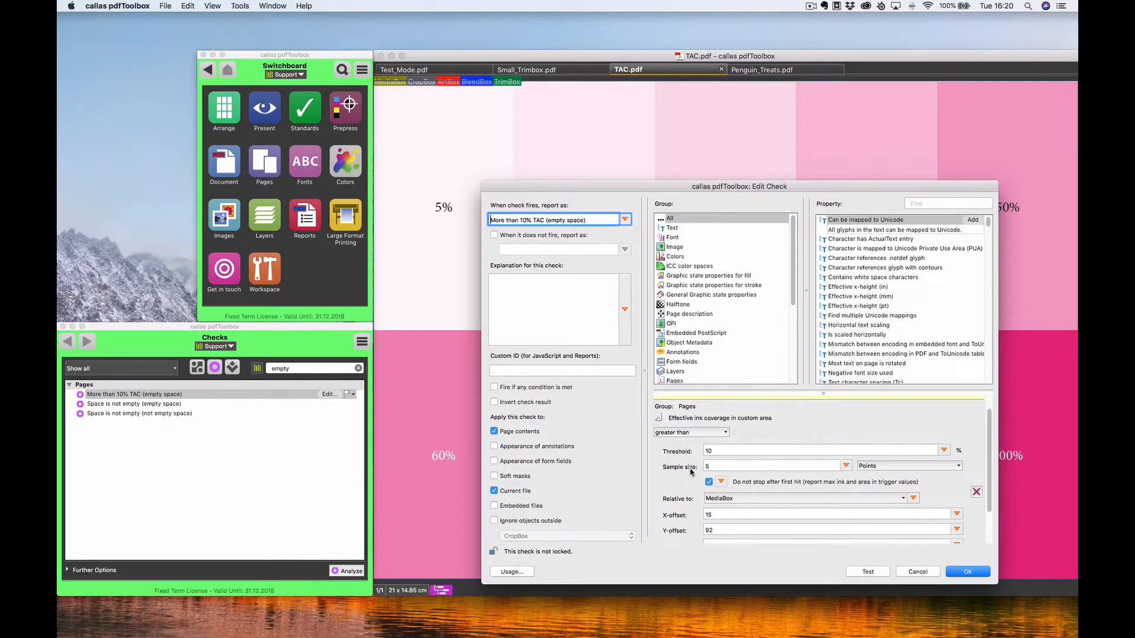
scroll(689, 473, down, 3)
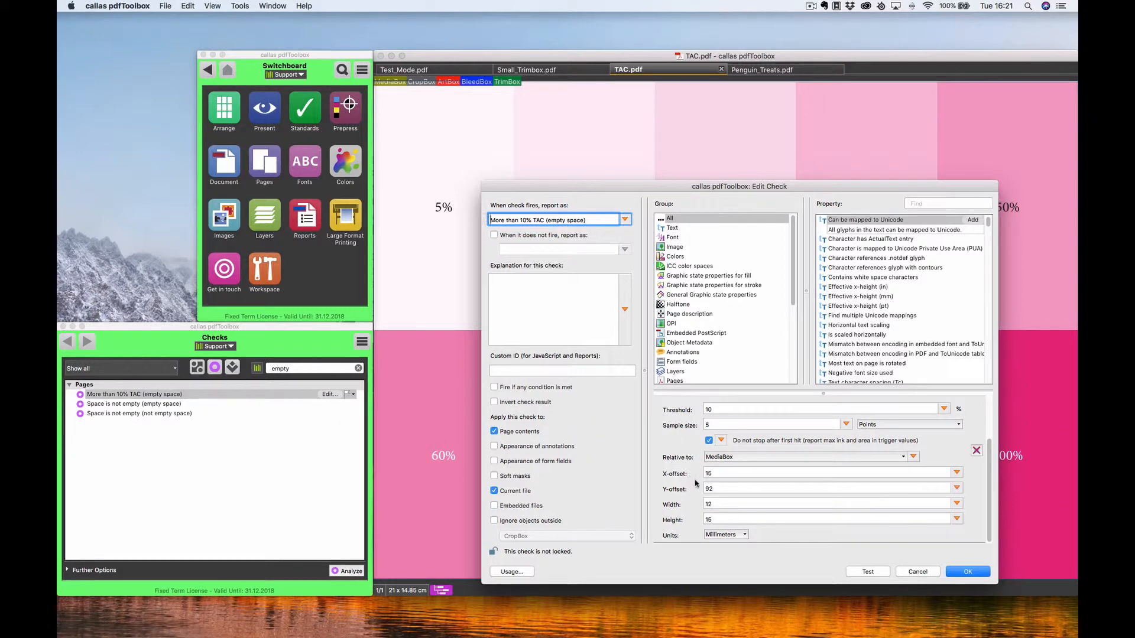
Test the "More than 10% TAC (empty space)" check on TAC.pdf and close its editor without saving.
click(866, 572)
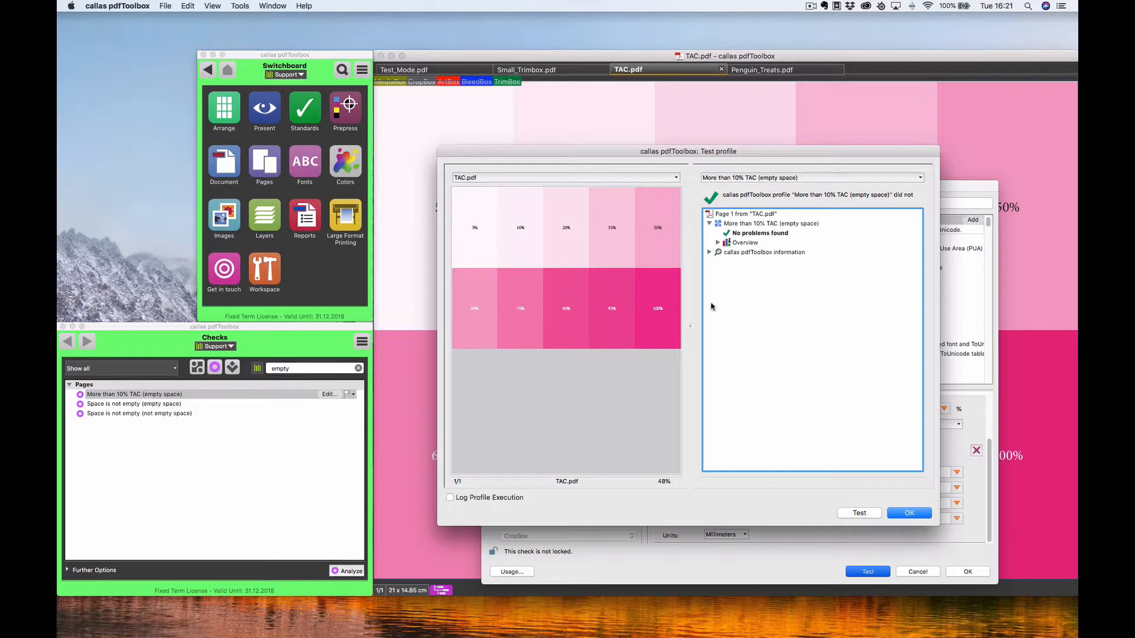
click(897, 515)
click(918, 572)
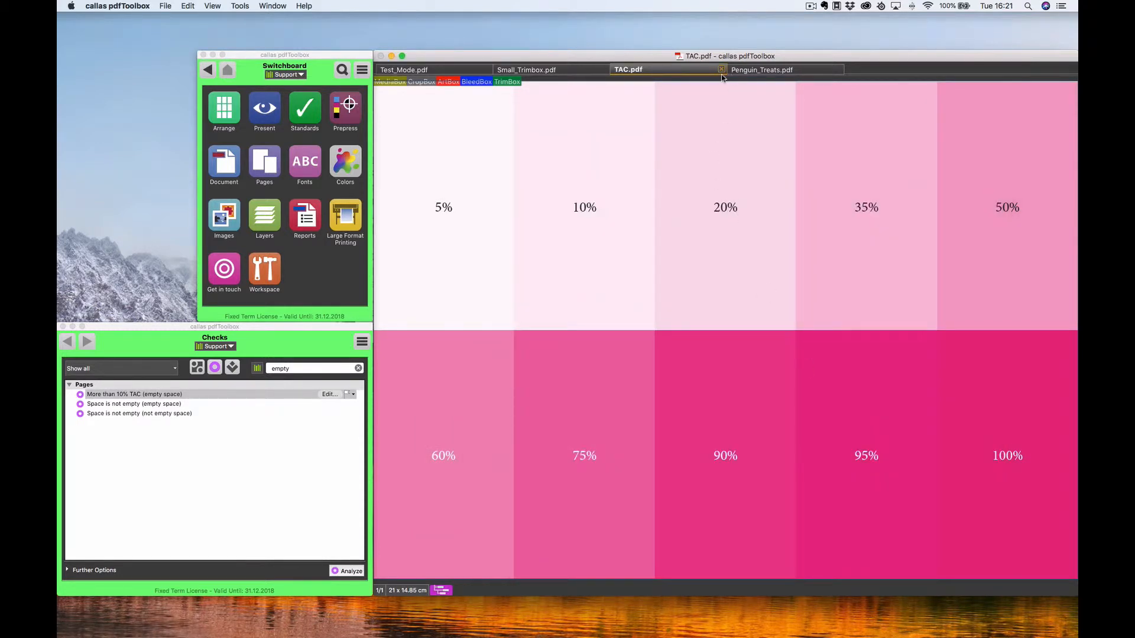
Switch to Penguin_Treats.pdf and test the "Empty Space finder" fixup on it.
click(787, 72)
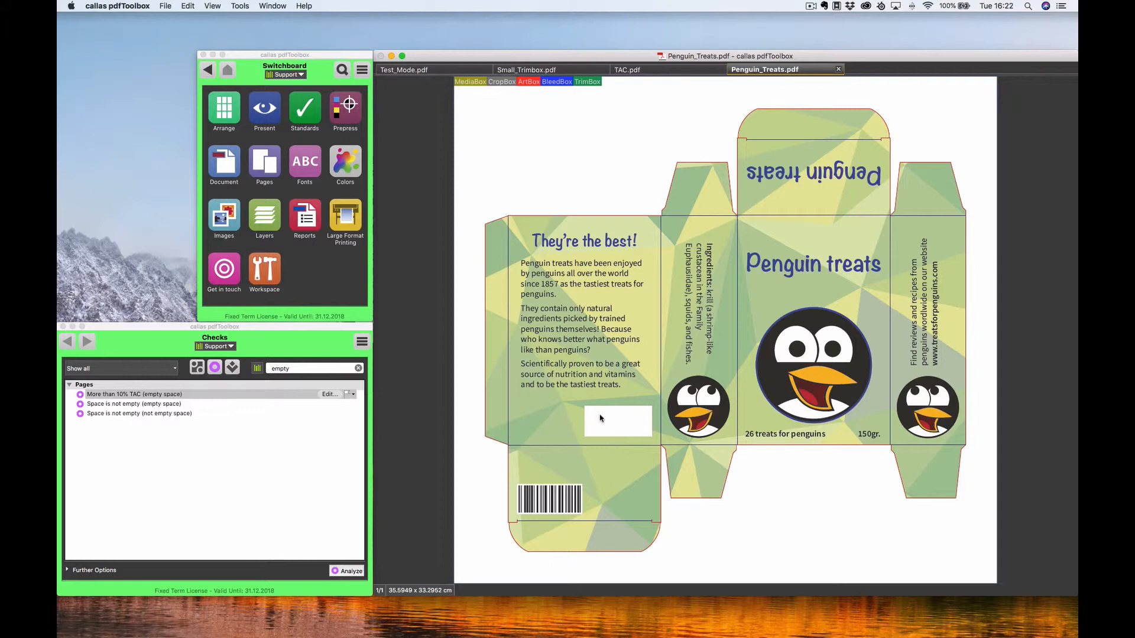
click(192, 404)
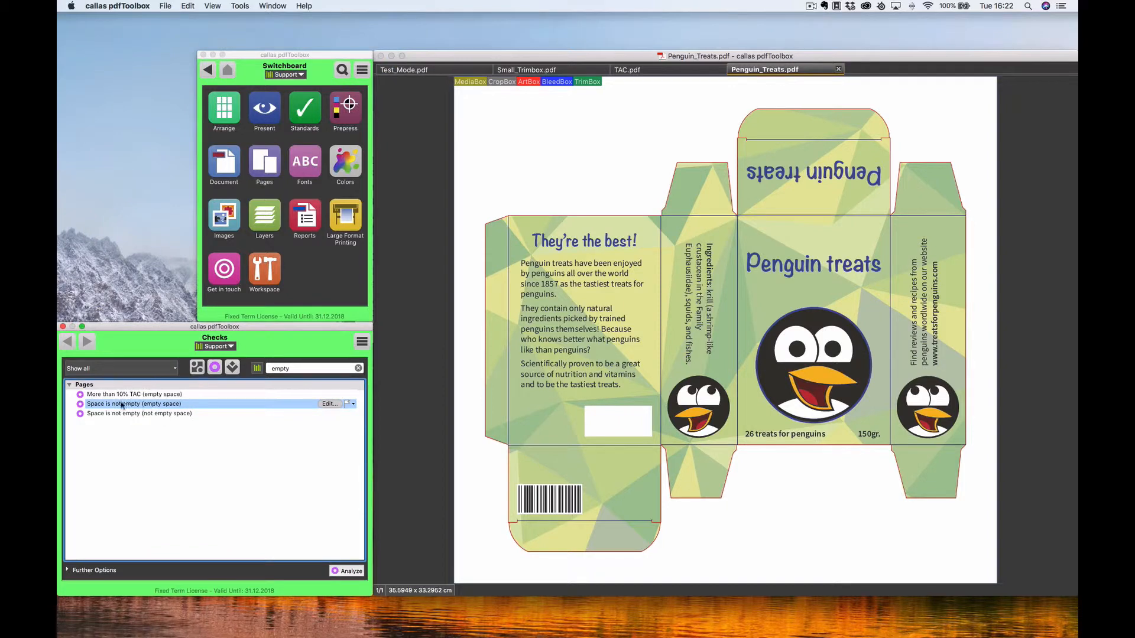
click(233, 367)
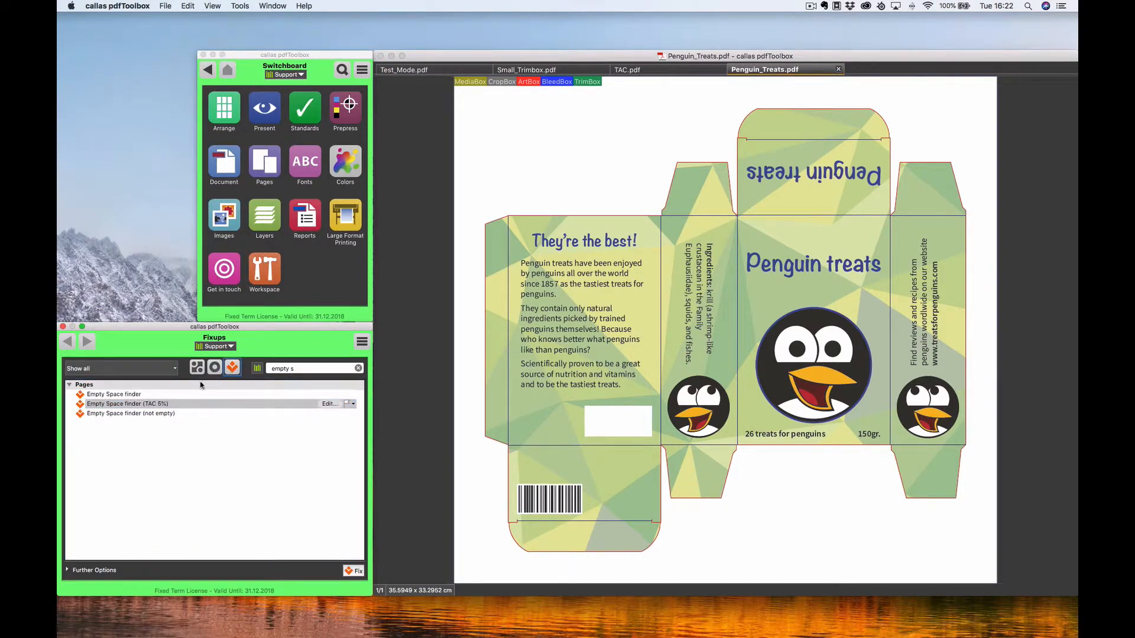
click(159, 394)
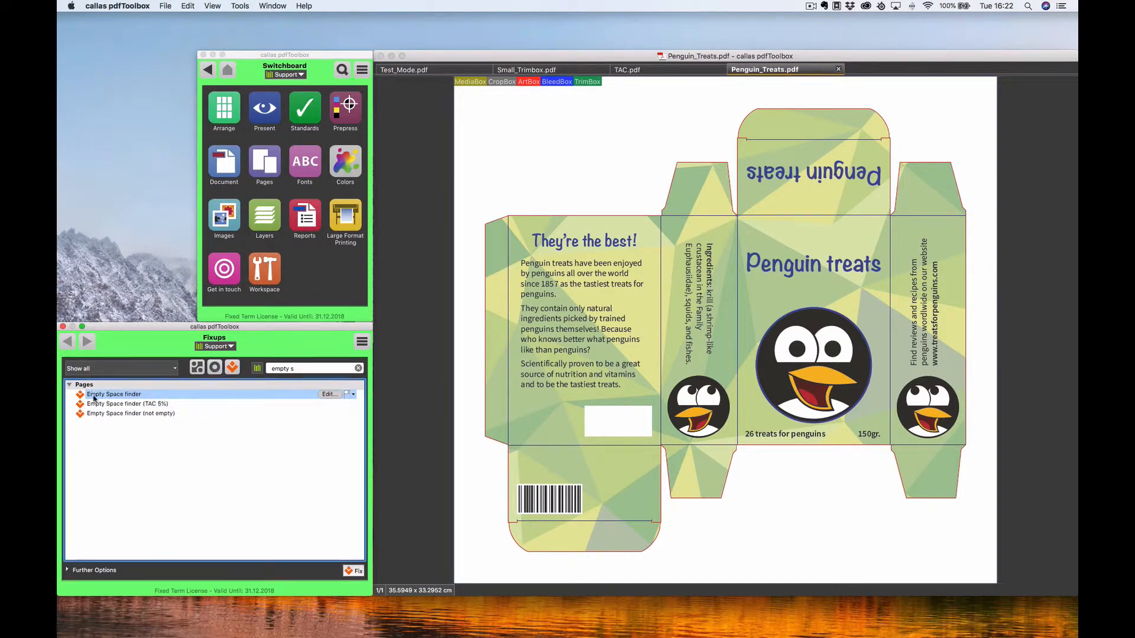
click(328, 394)
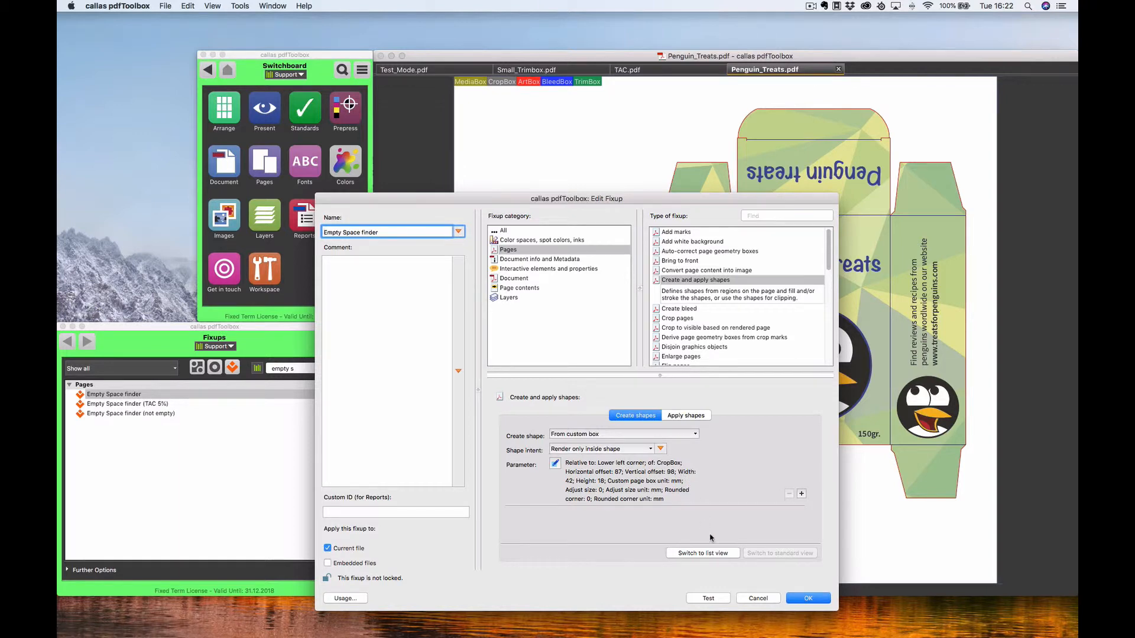
click(712, 599)
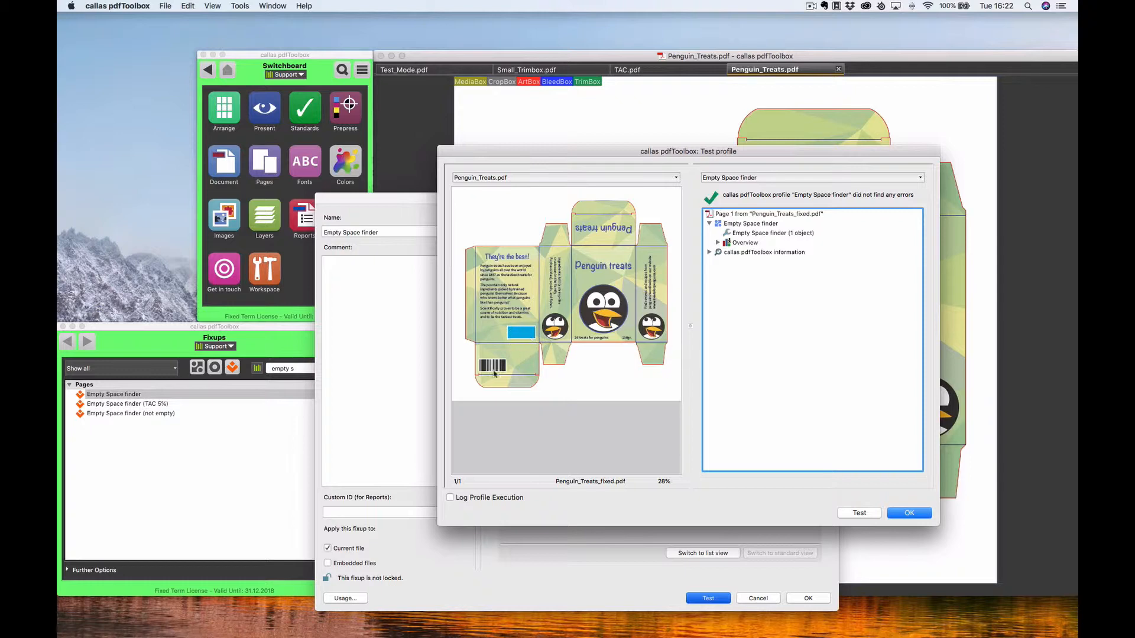
Enlarge the test window to examine the filled area on the packaging, and close the fixup editor without saving.
drag(437, 526, 316, 587)
click(857, 576)
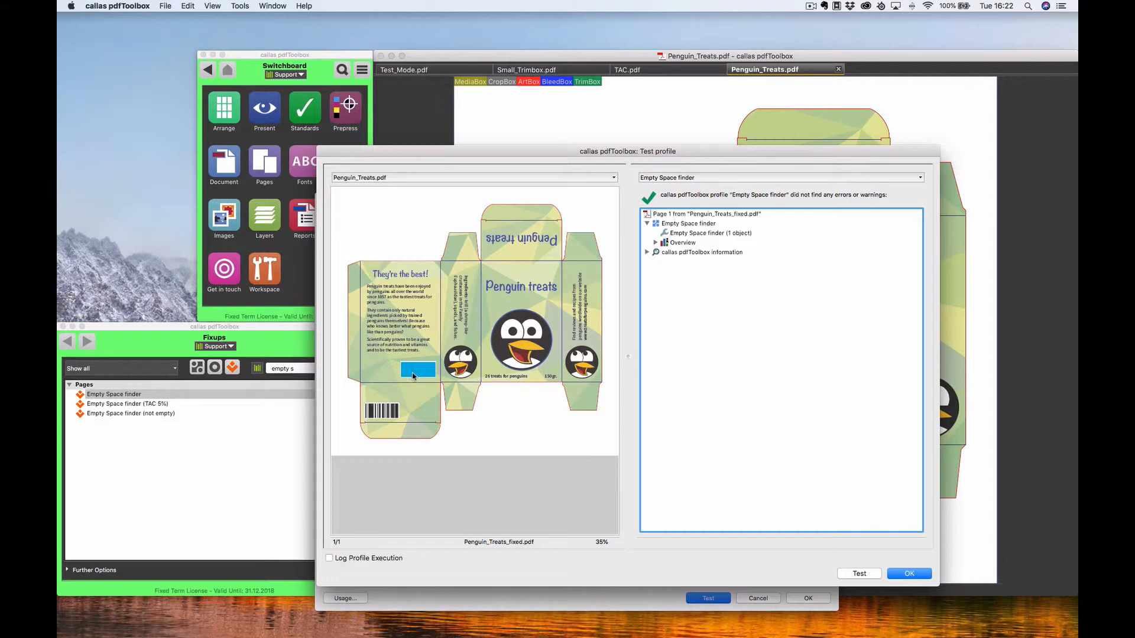
click(894, 574)
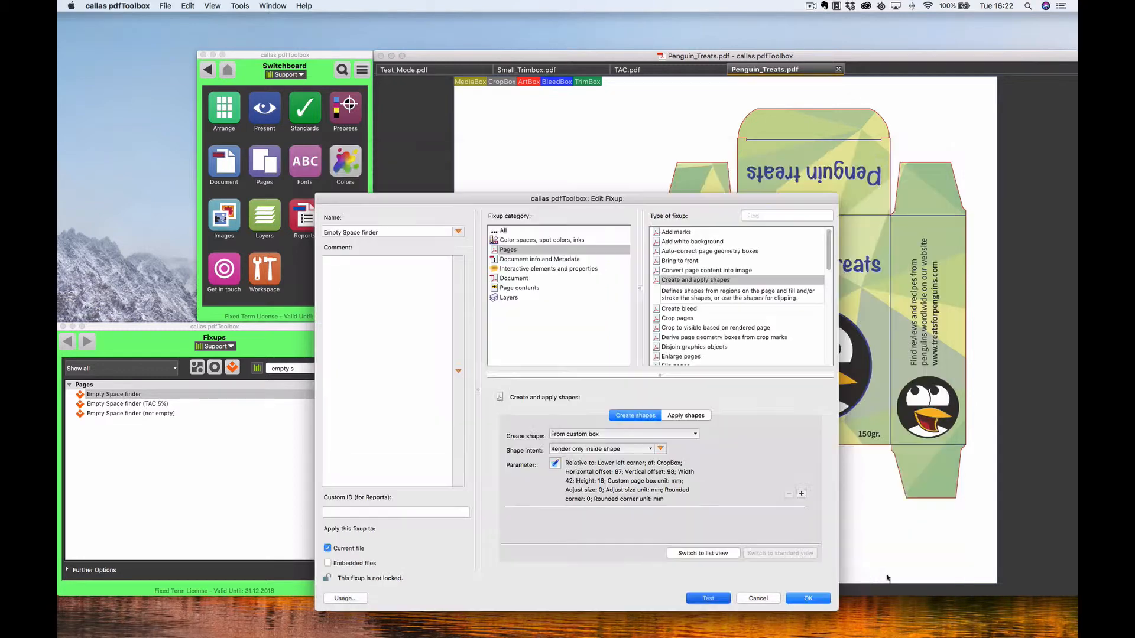
click(767, 599)
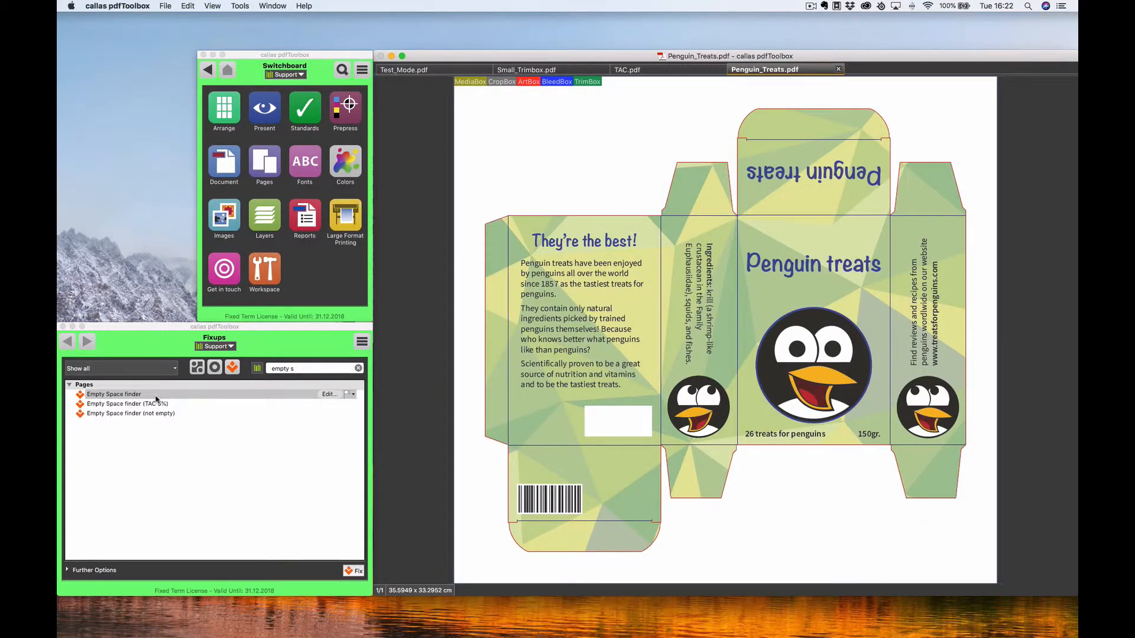
Open the "Space is not empty (empty space)" check, review its custom area settings and test it on Penguin_Treats.pdf.
click(220, 367)
click(143, 405)
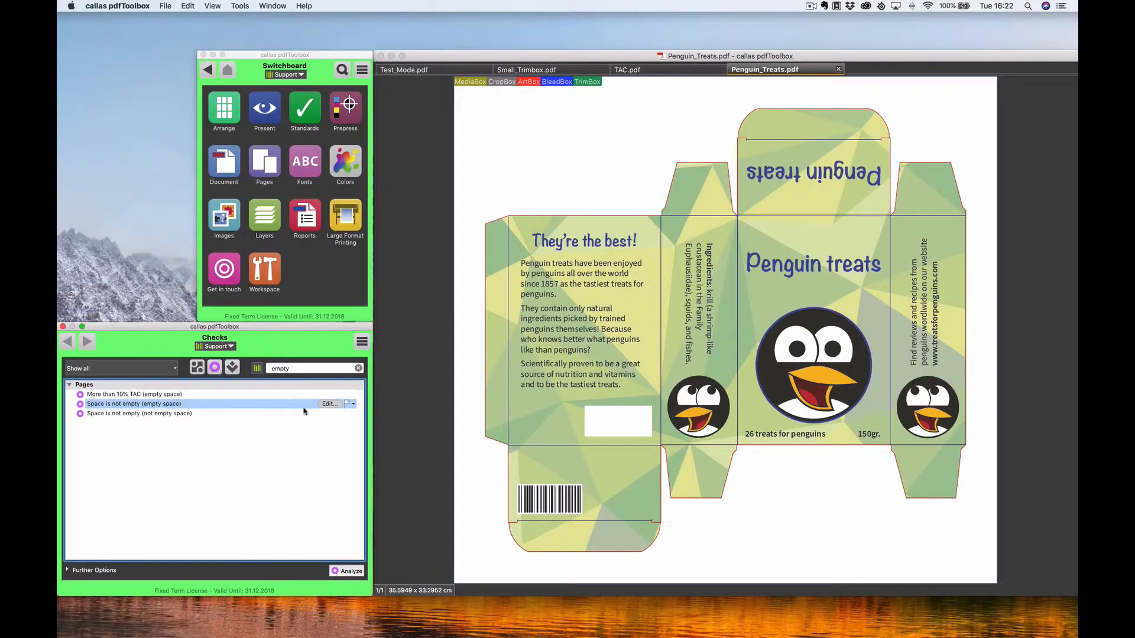
click(329, 404)
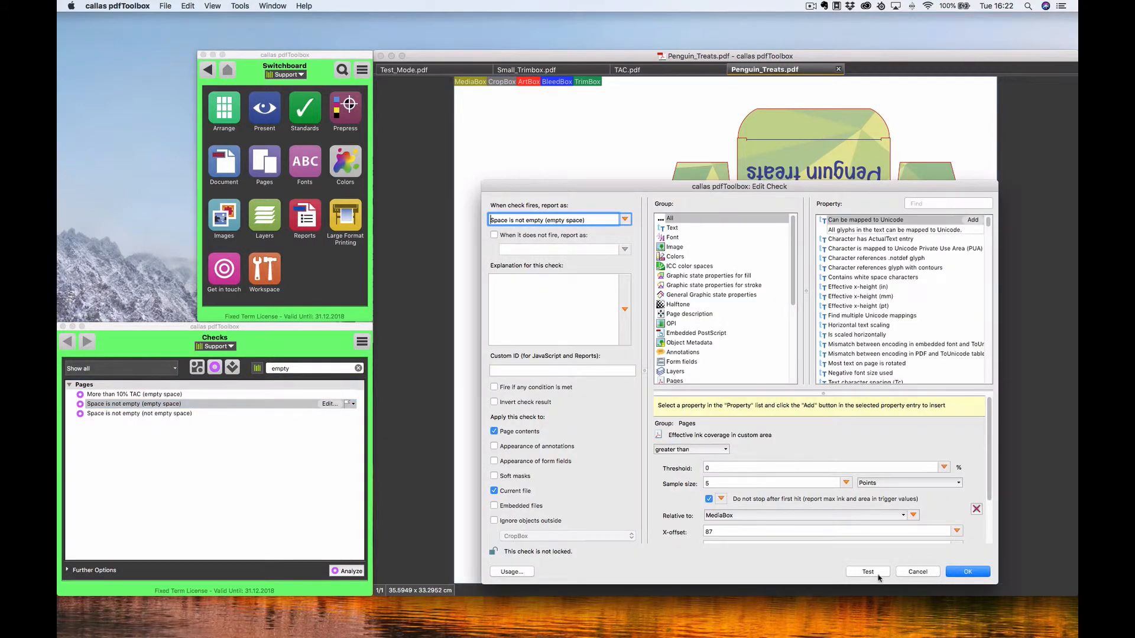
scroll(827, 503, down, 5)
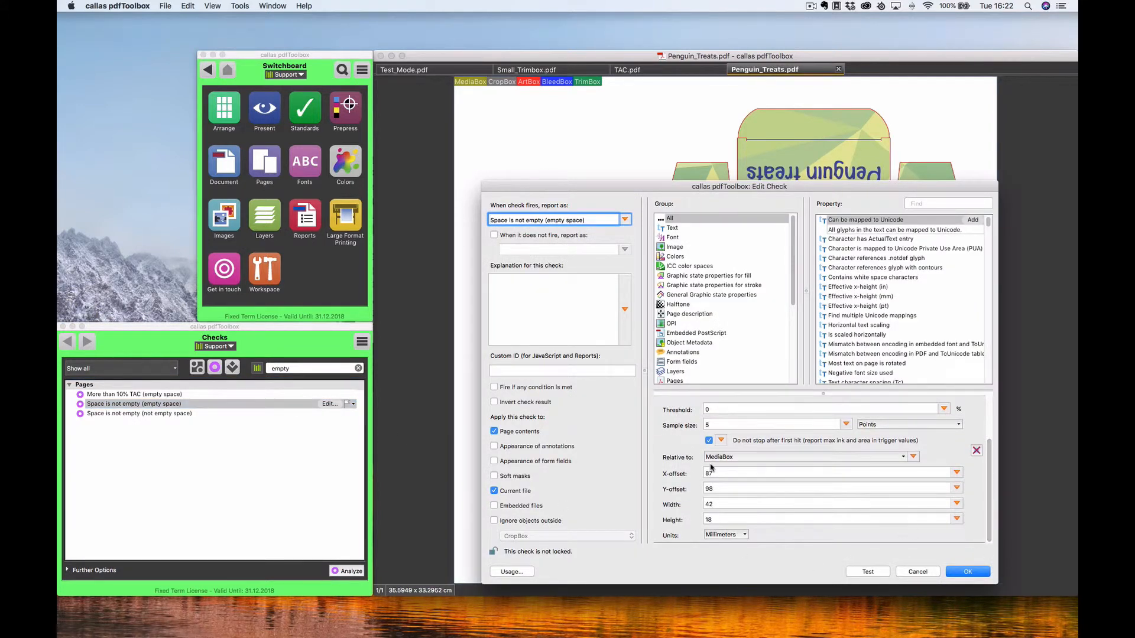
click(869, 572)
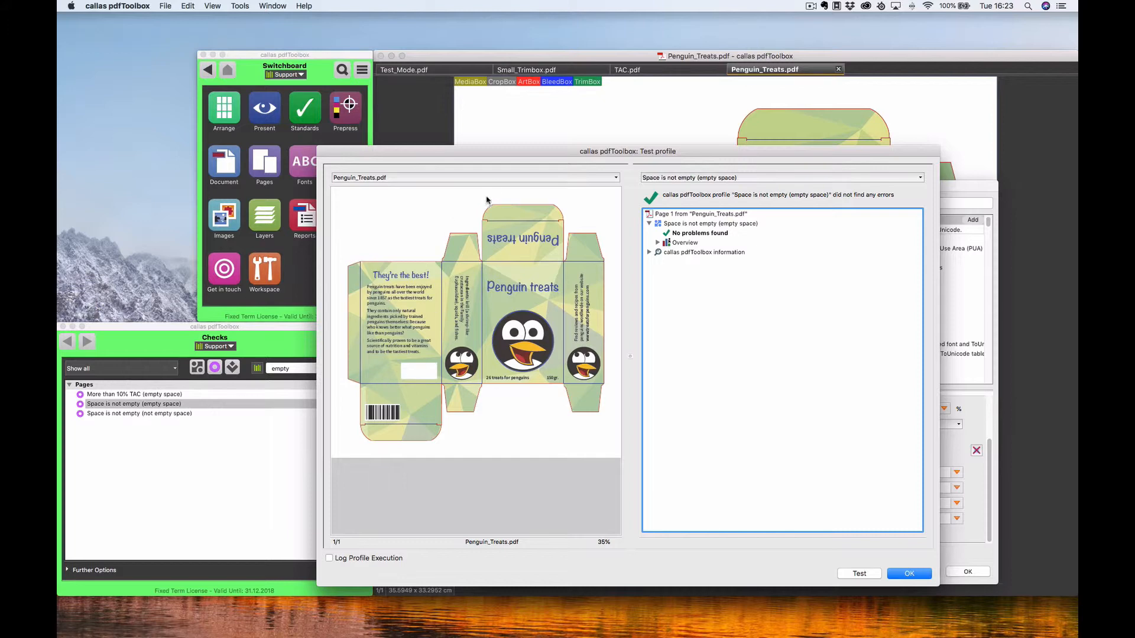
Test the "Space is not empty (empty space)" check on Test_Mode.pdf and close its editor without saving.
click(489, 178)
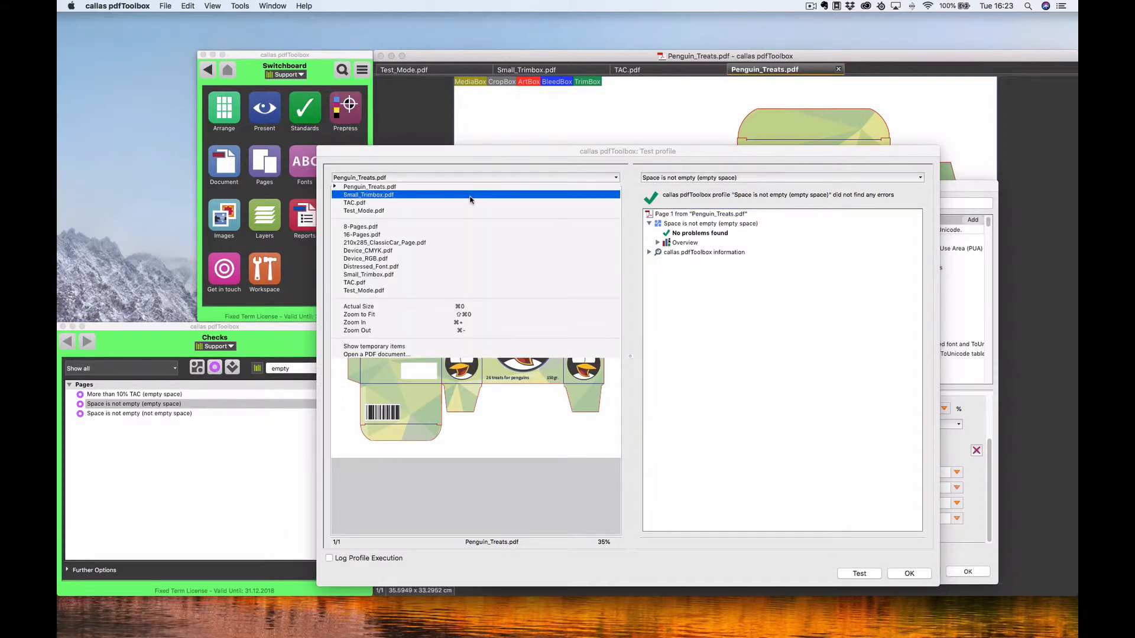
click(476, 211)
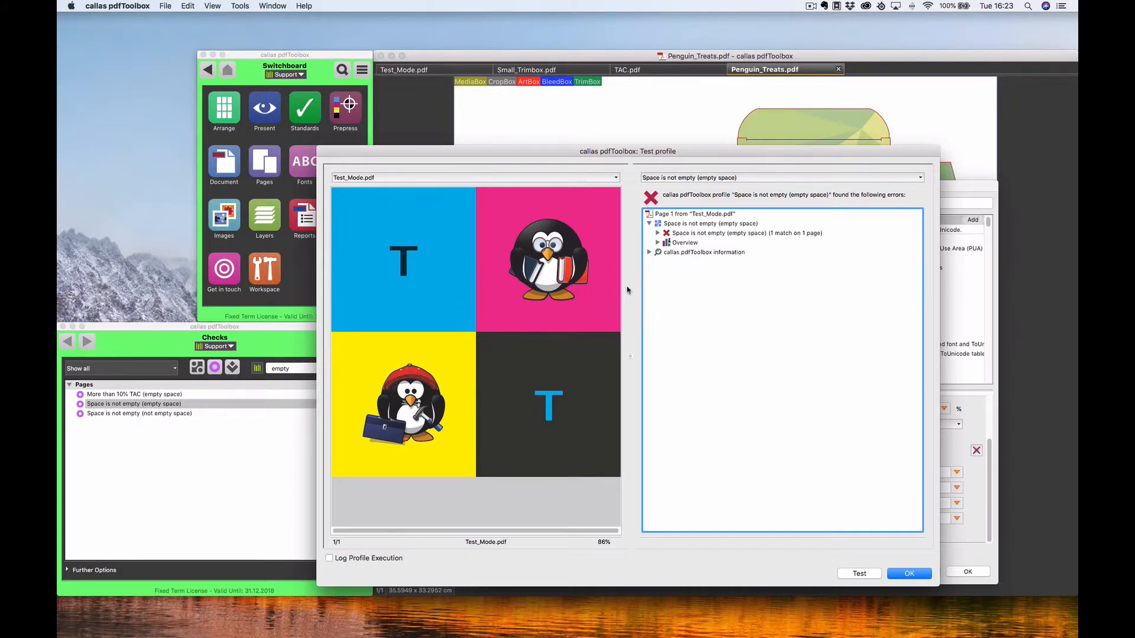
click(738, 177)
click(738, 305)
click(897, 574)
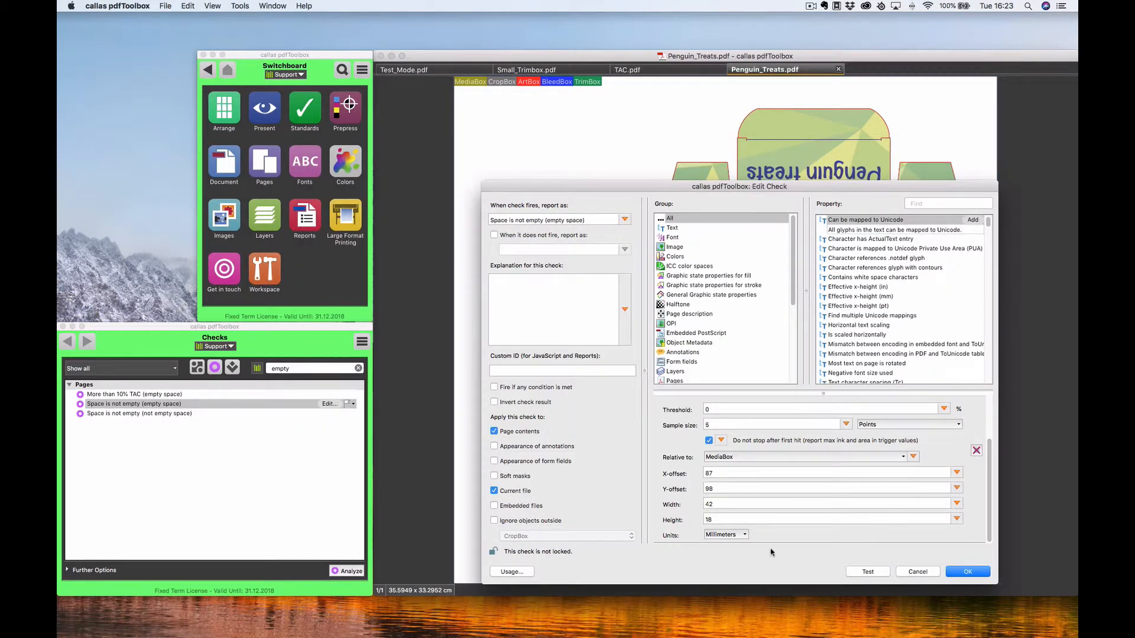
click(923, 573)
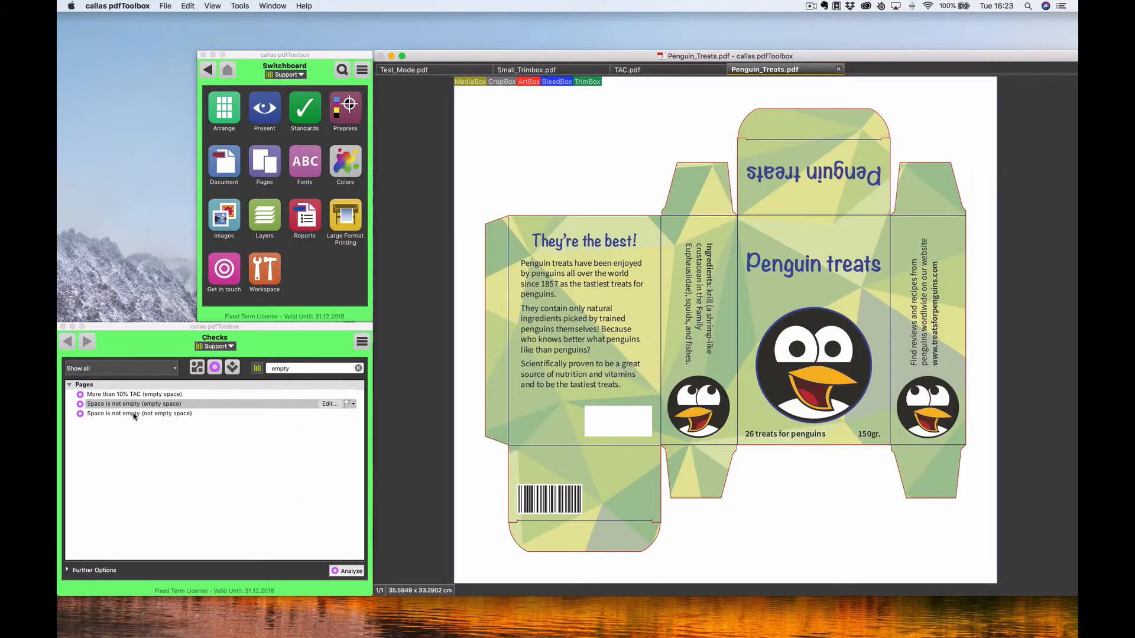
Open the "Empty Space finder (not empty)" fixup and review the offset and size parameters of its custom box shape.
click(134, 414)
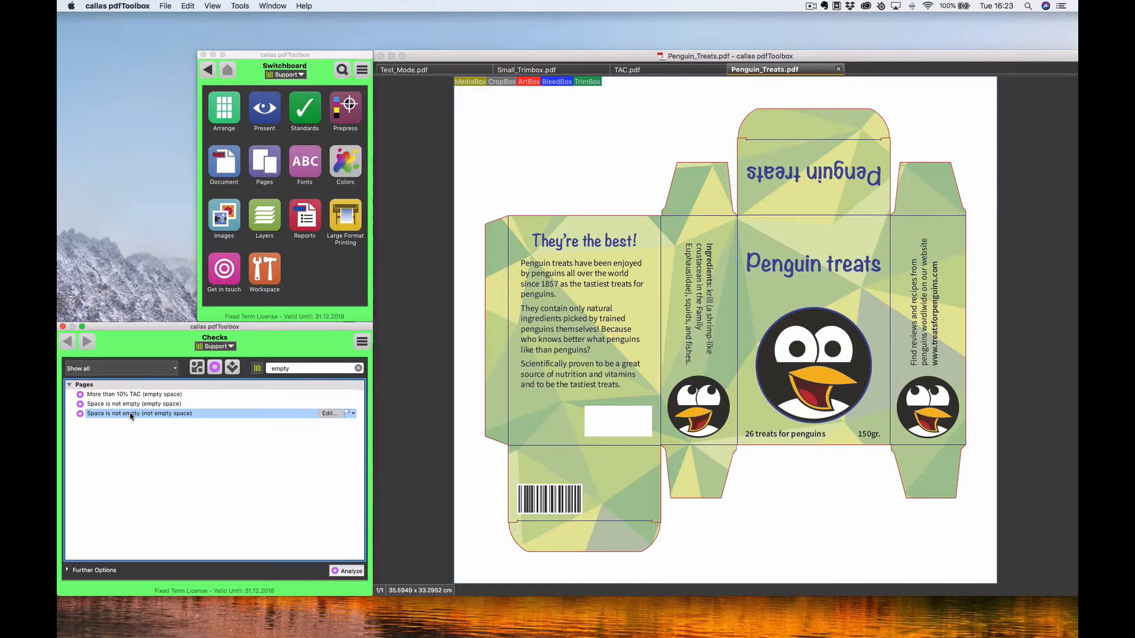
click(232, 367)
click(161, 413)
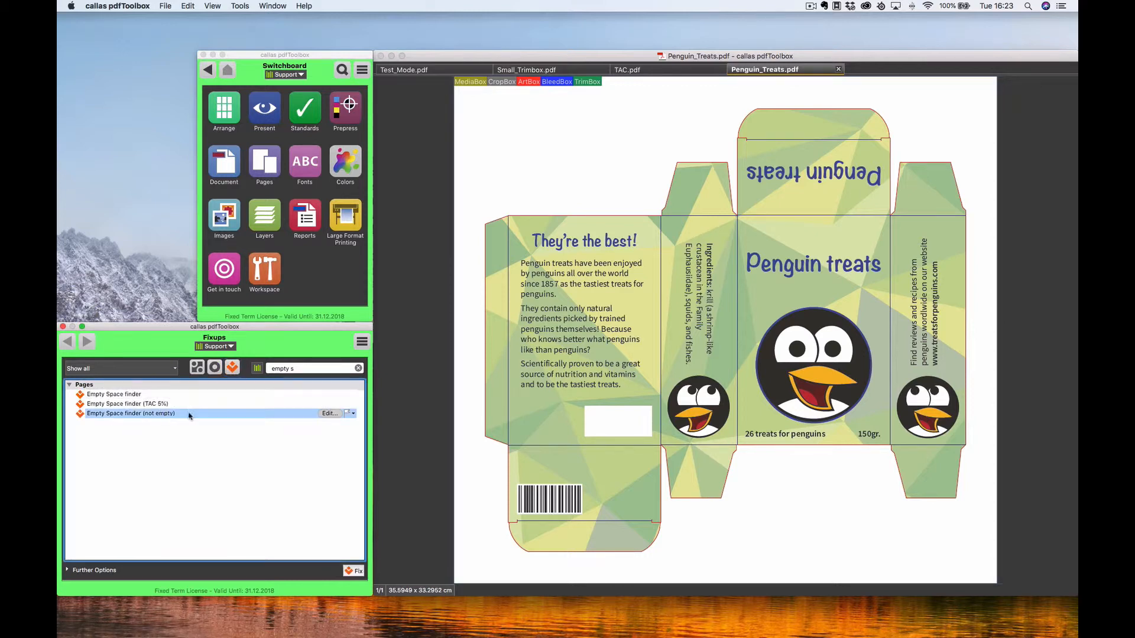
click(329, 413)
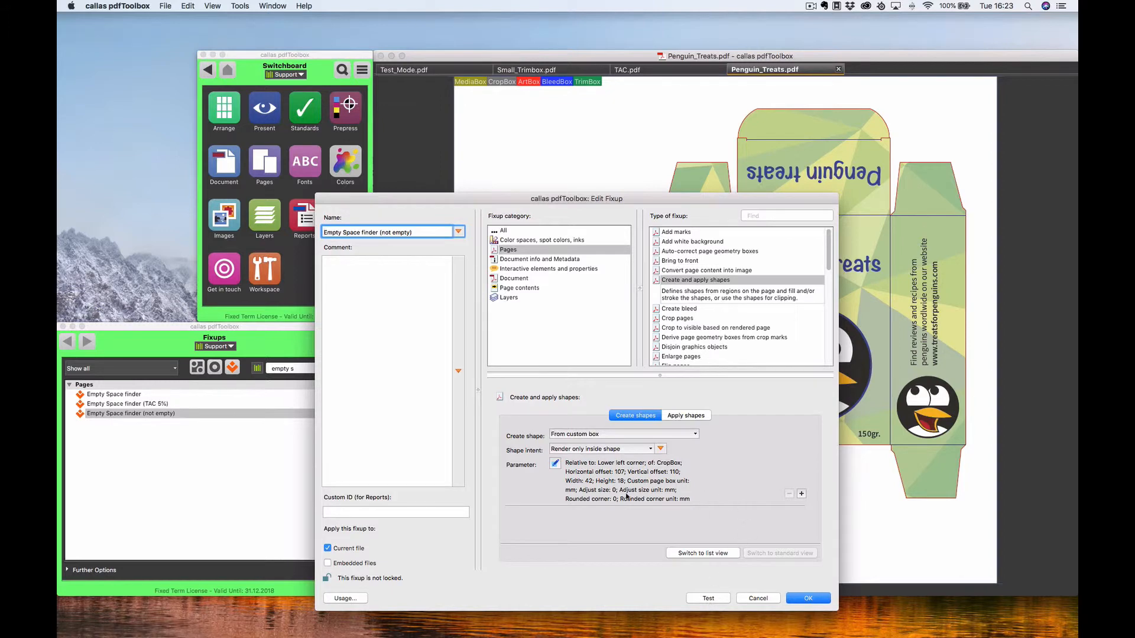
click(555, 464)
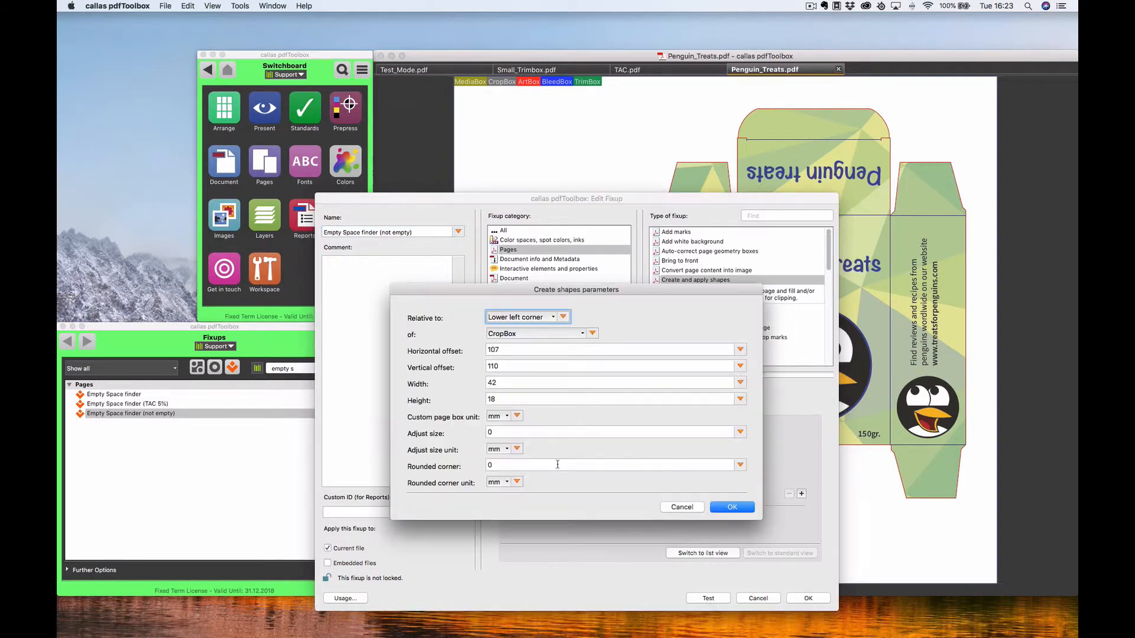
click(723, 506)
Test the "Empty Space finder (not empty)" fixup on Penguin_Treats.pdf and close its editor without saving.
click(719, 600)
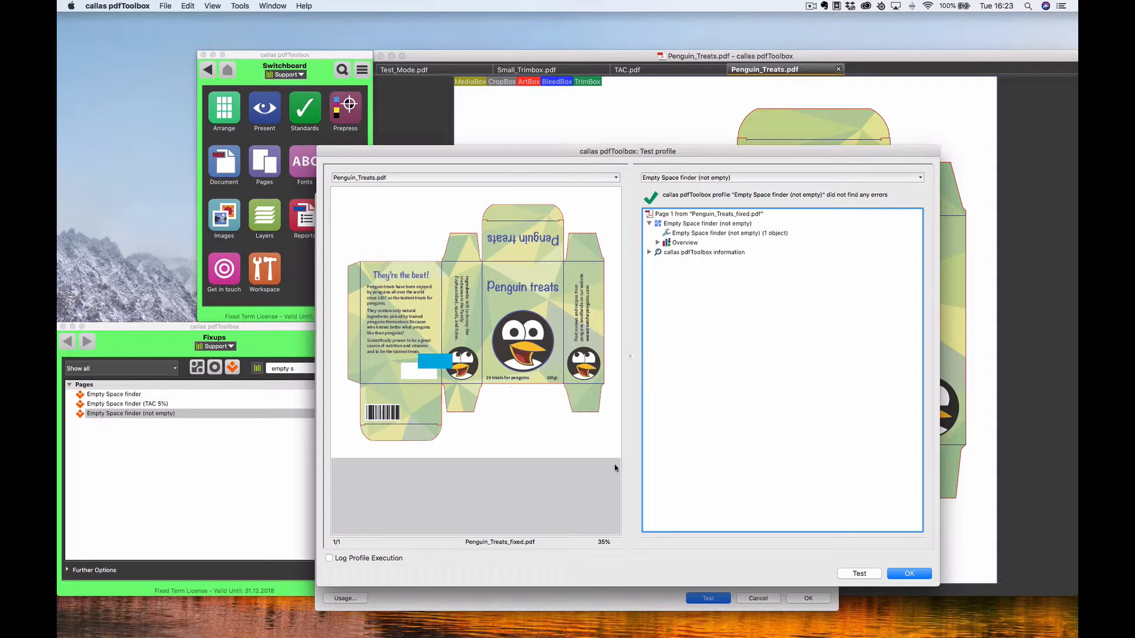
click(895, 575)
click(758, 599)
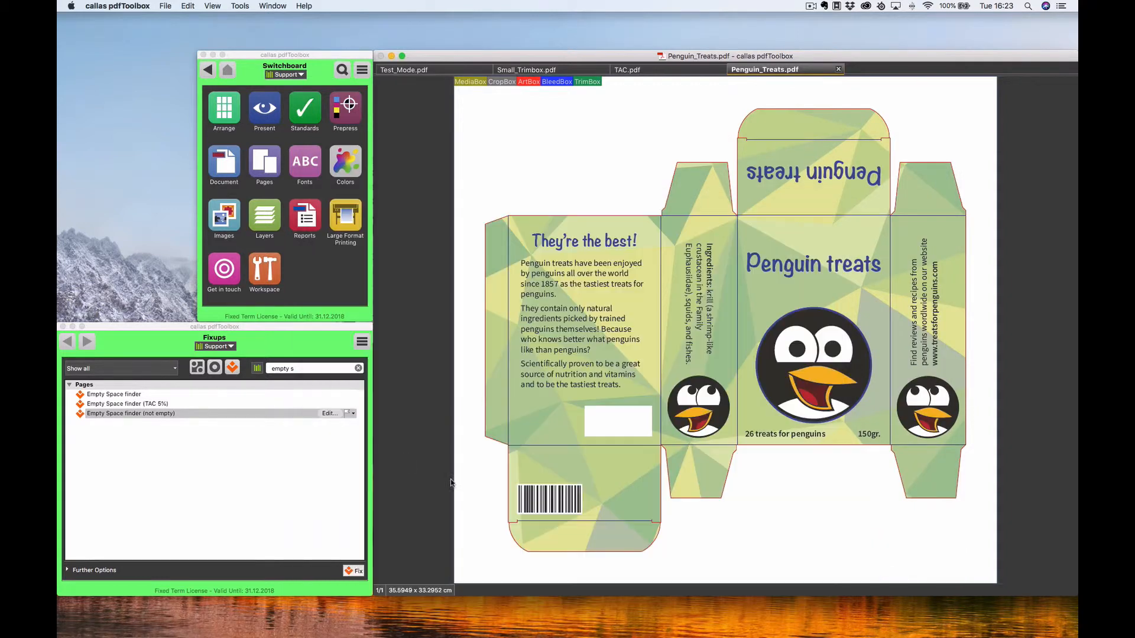
Test the "Space is not empty (not empty space)" check on Penguin_Treats.pdf and close its editor without saving.
click(215, 367)
click(163, 413)
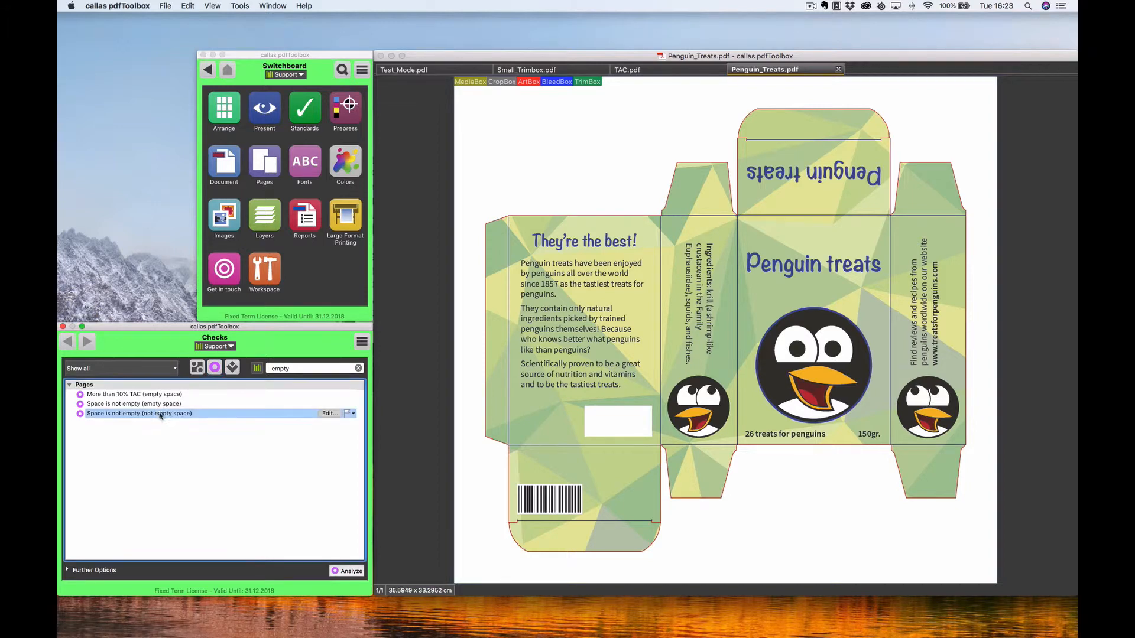
click(328, 413)
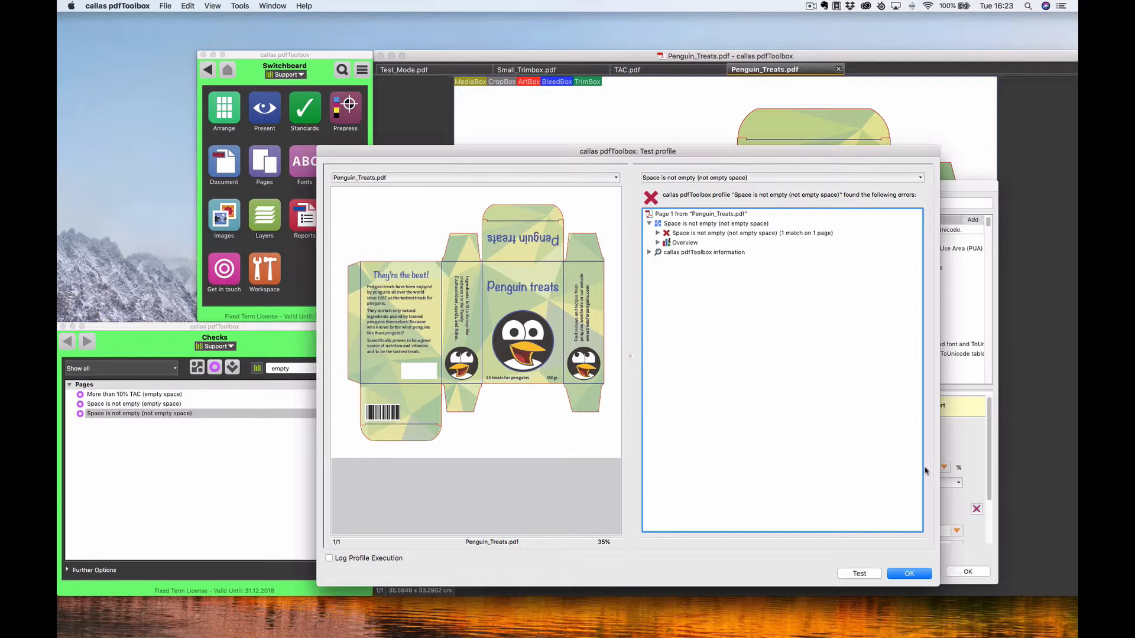
click(904, 575)
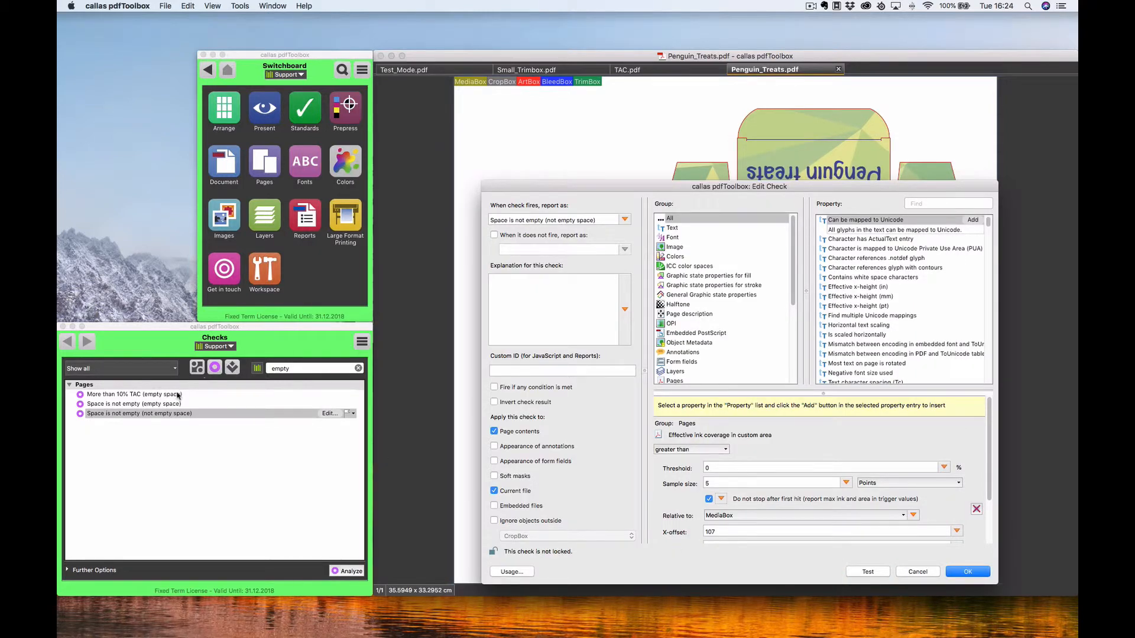
click(915, 570)
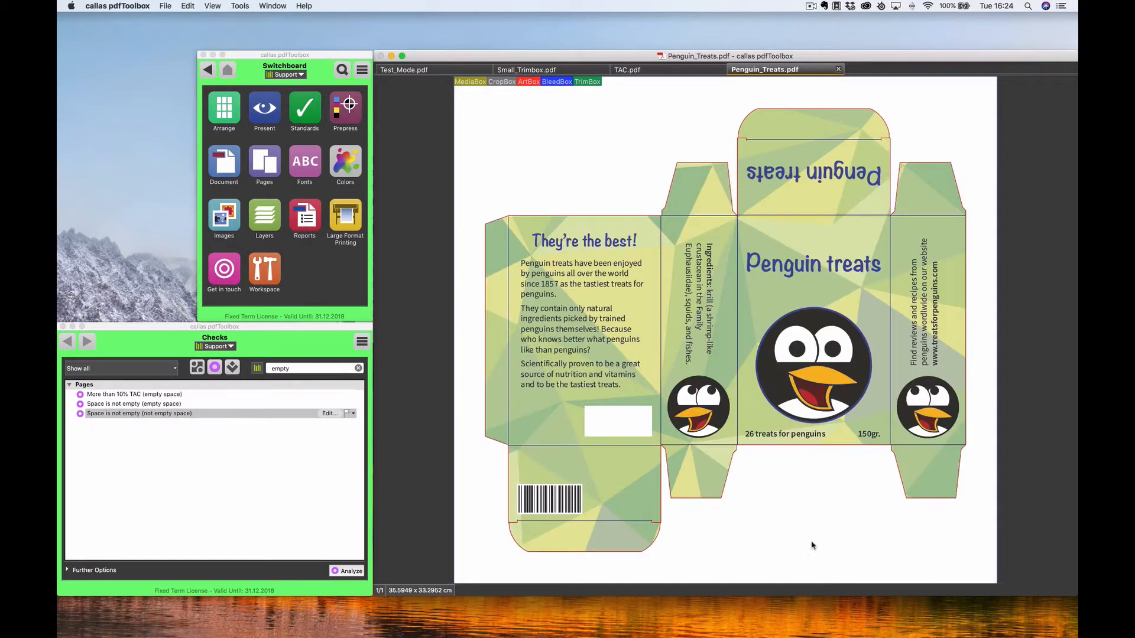
Review the "Empty Space finder" fixup's custom box, test it on Penguin_Treats.pdf and close its editor without saving.
click(231, 368)
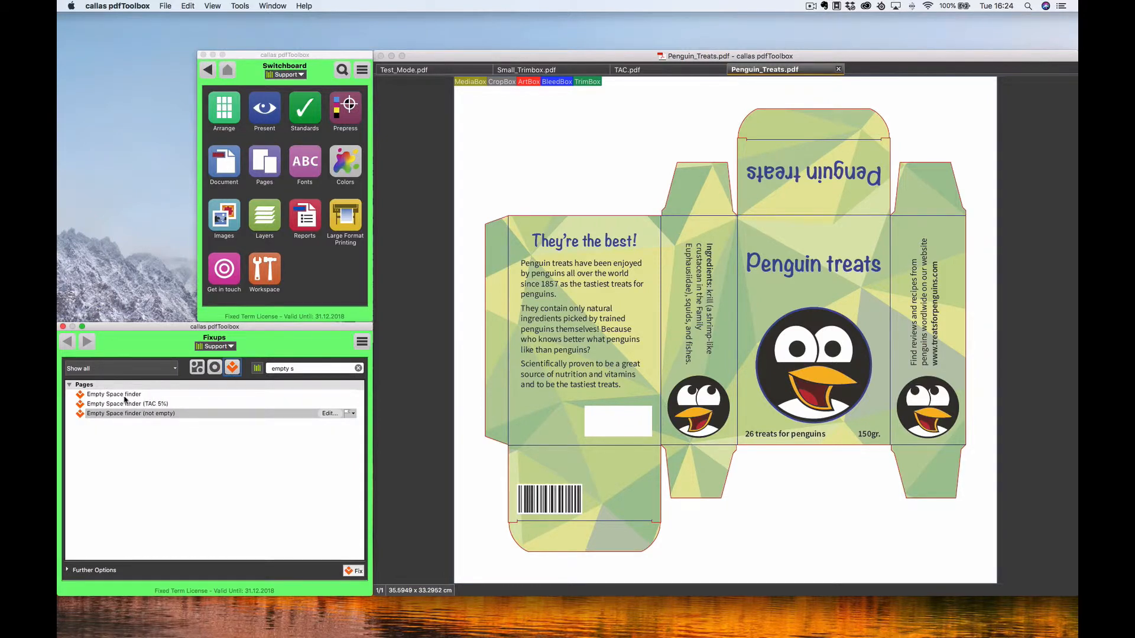
click(141, 397)
click(328, 394)
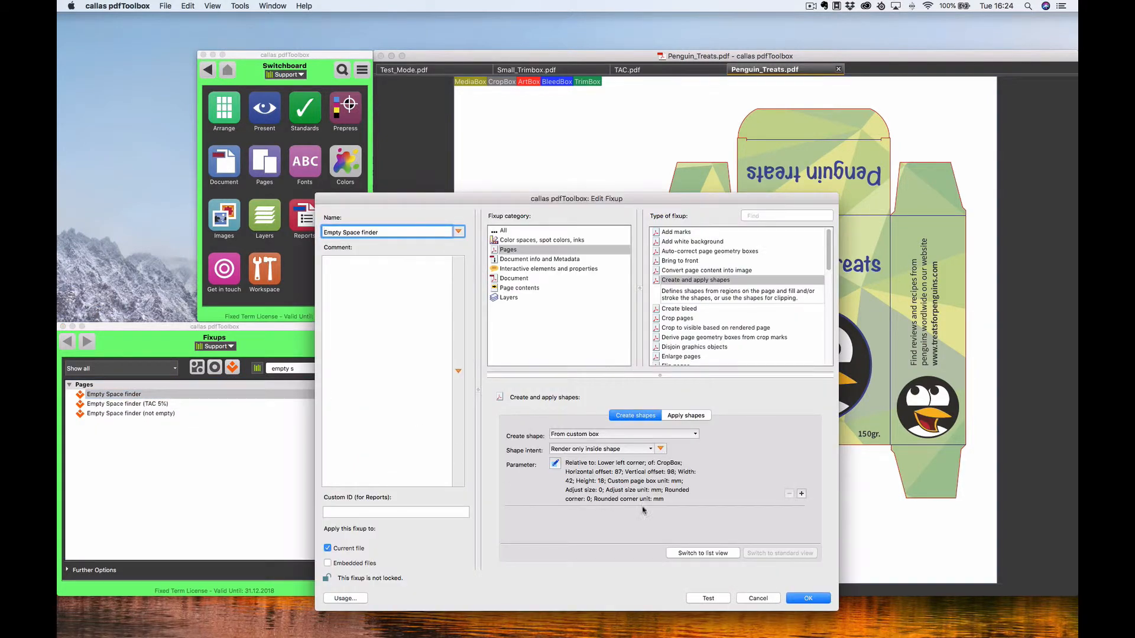
click(728, 598)
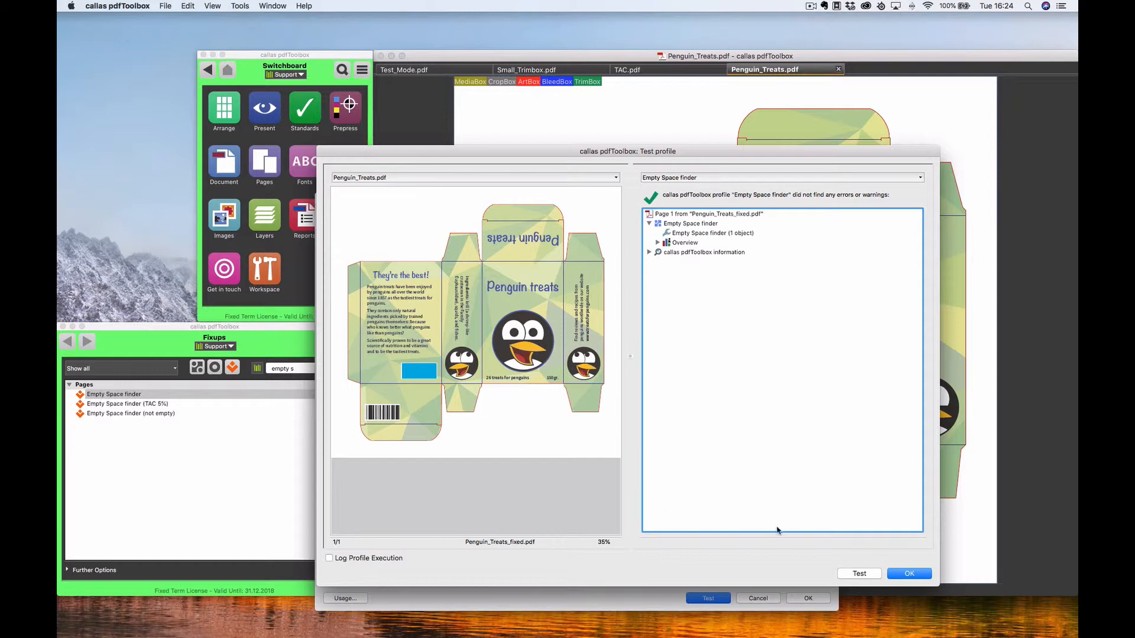
click(895, 575)
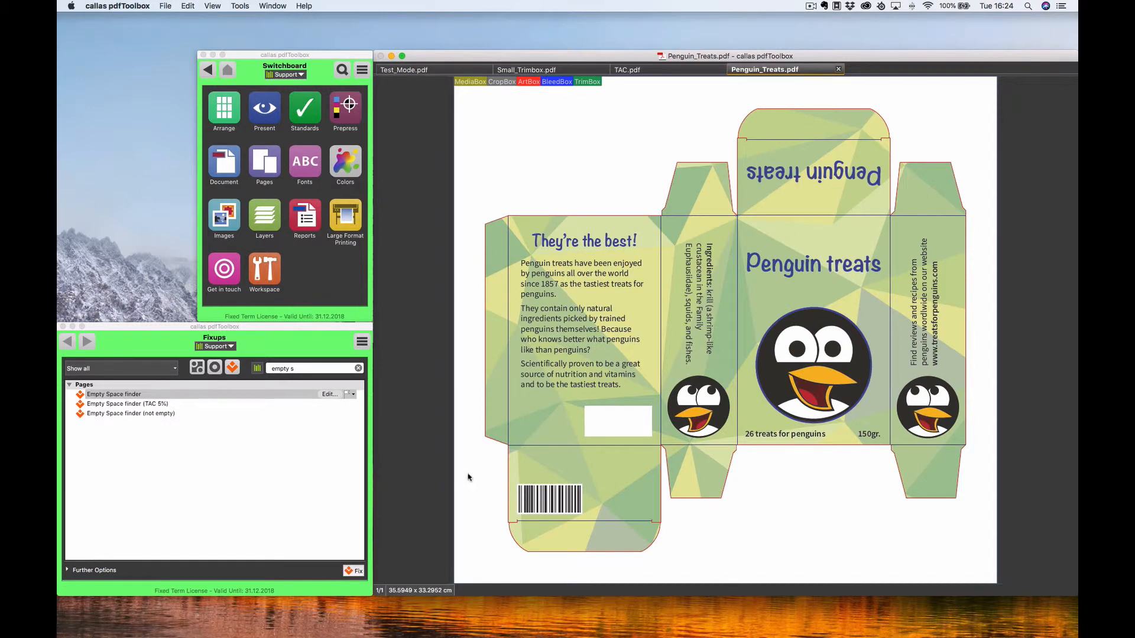
Create a new check named "empty space live".
click(215, 367)
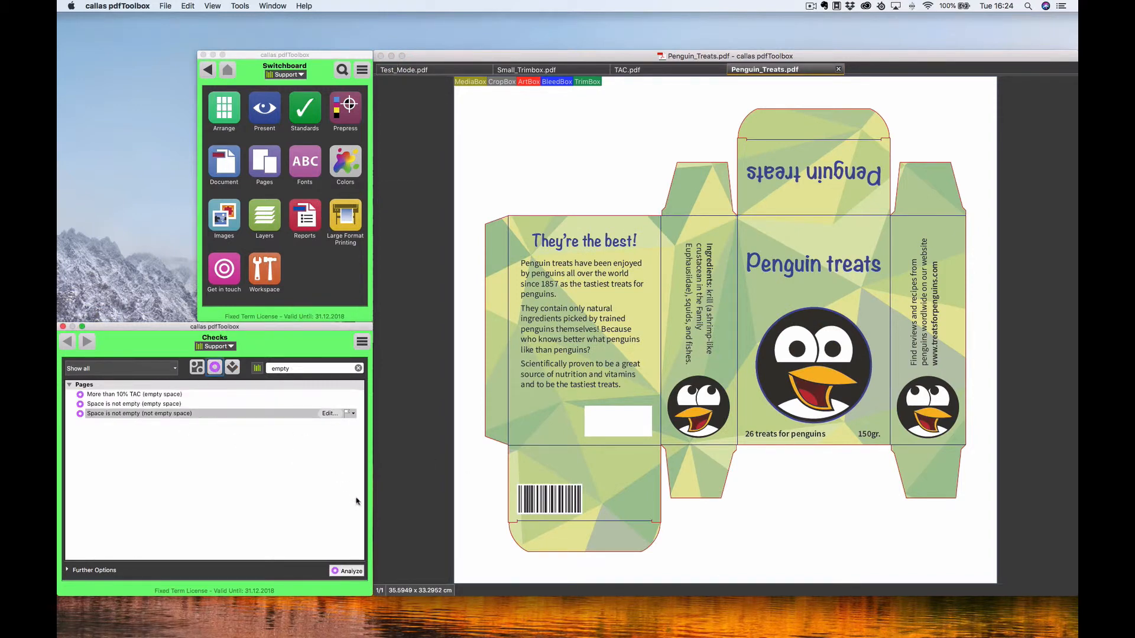
click(362, 341)
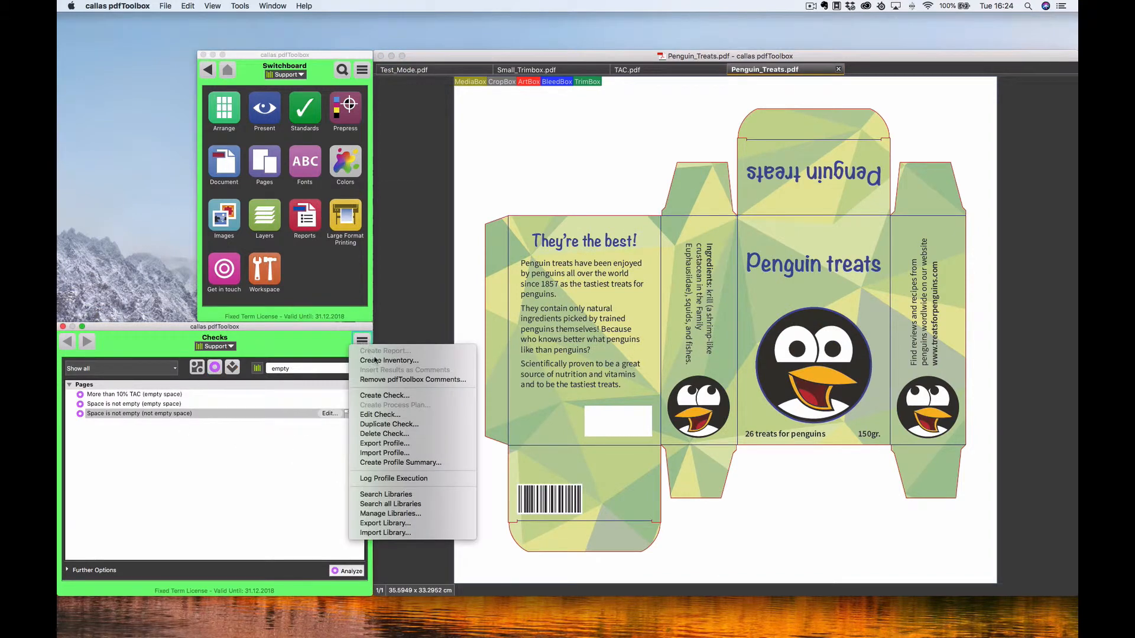
click(383, 395)
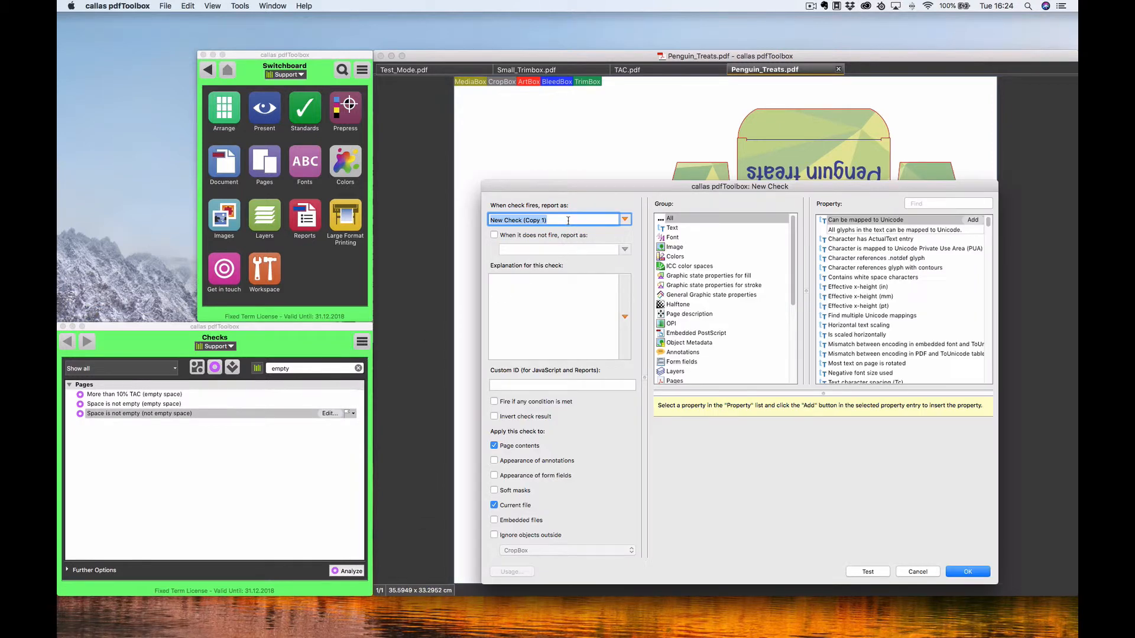
text(empty space live)
Search the properties for ink coverage and add "Effective ink coverage in custom area" to the new check.
click(936, 203)
text(ink co)
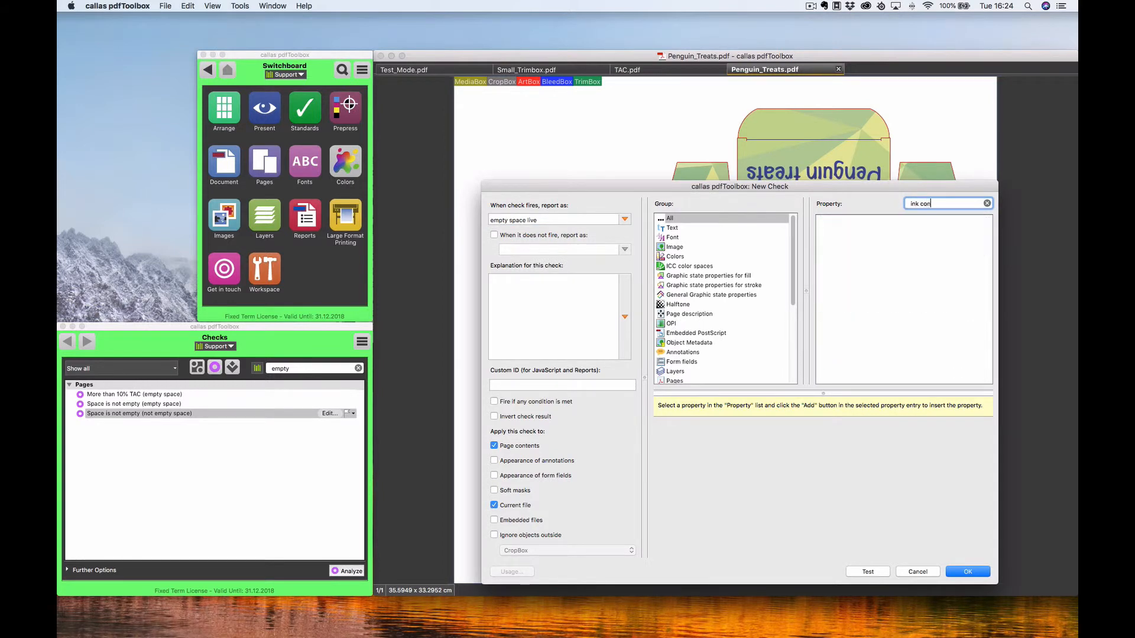
text(vere)
key(BackSpace)
text(a)
click(912, 305)
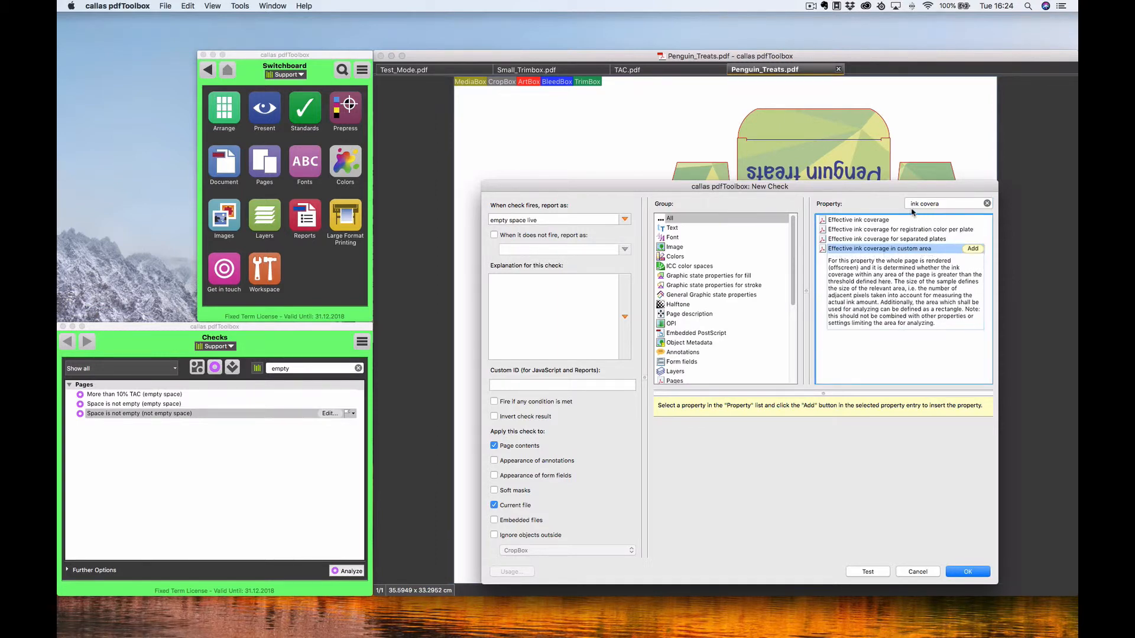
click(971, 249)
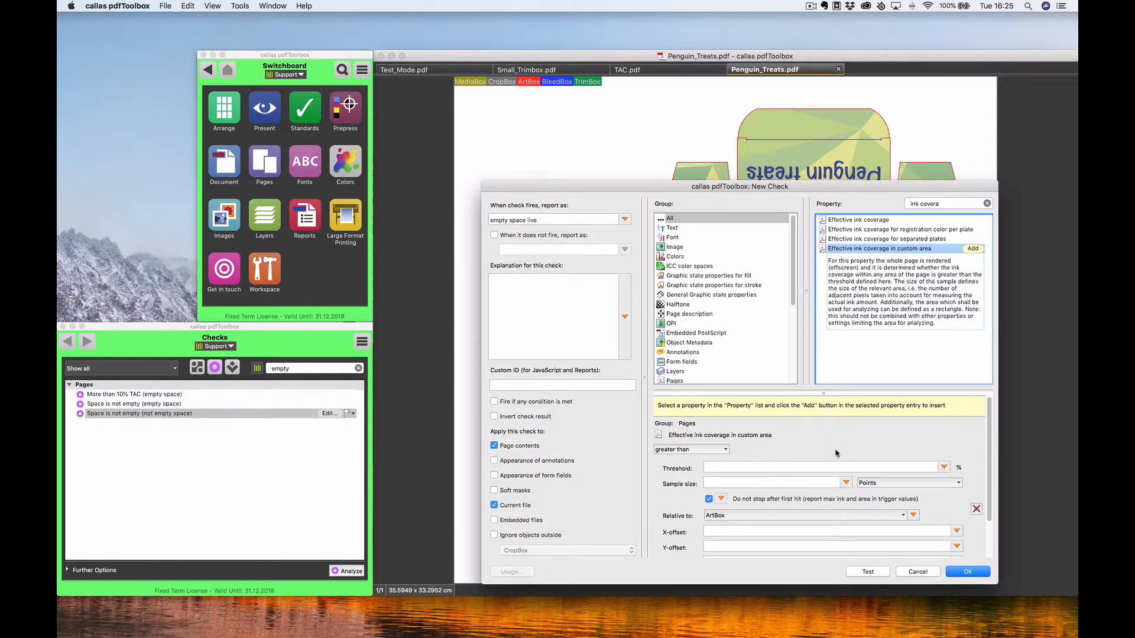
Set the ink coverage property's threshold to 0 % and its sample size to 5 points.
drag(990, 434, 997, 477)
click(710, 424)
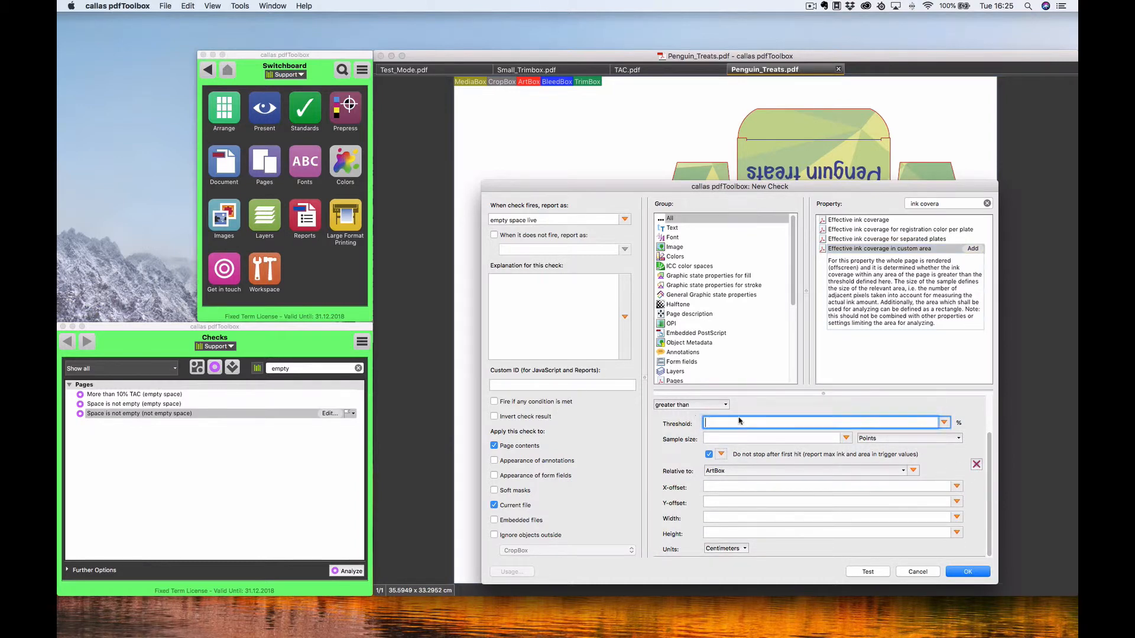
text(0)
click(713, 440)
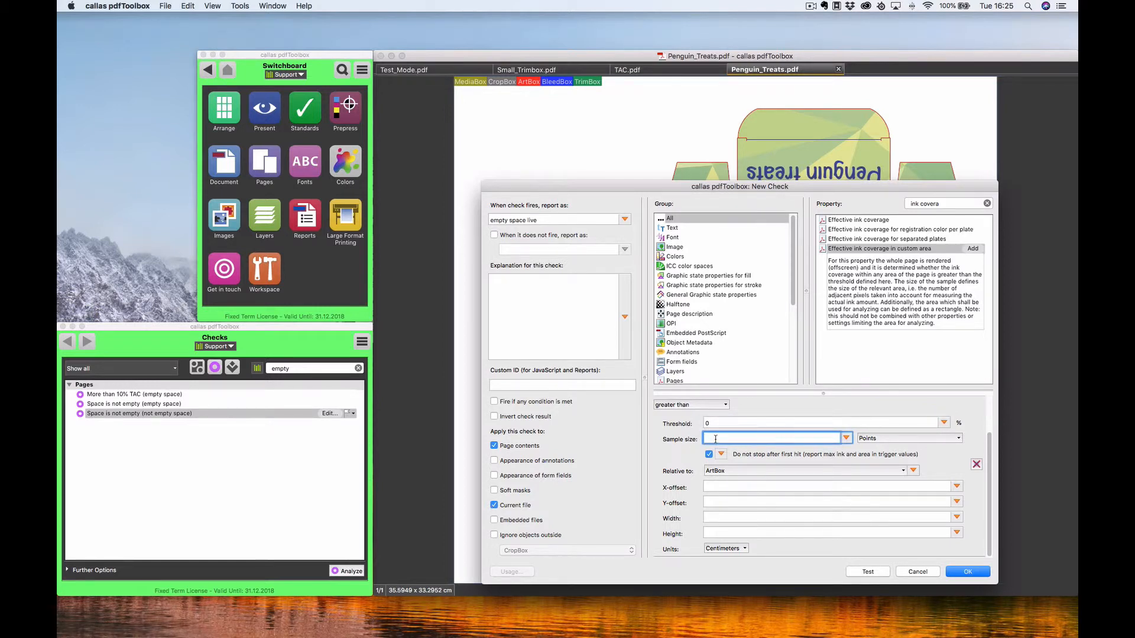
text(5)
Define the custom area relative to the MediaBox and save the "empty space live" check.
click(802, 471)
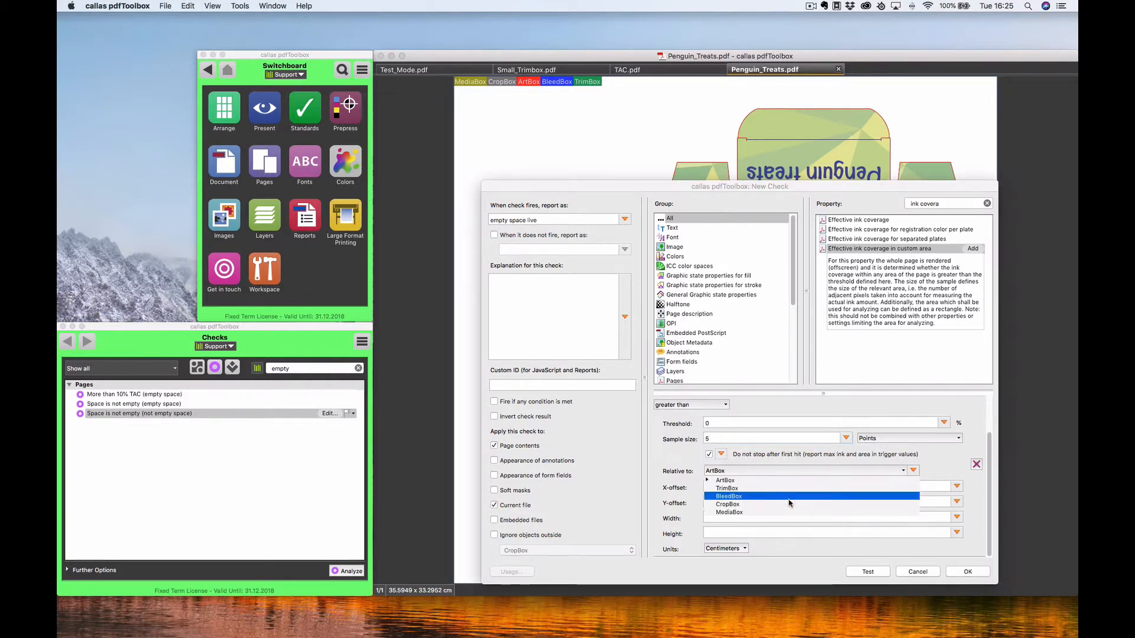
click(781, 511)
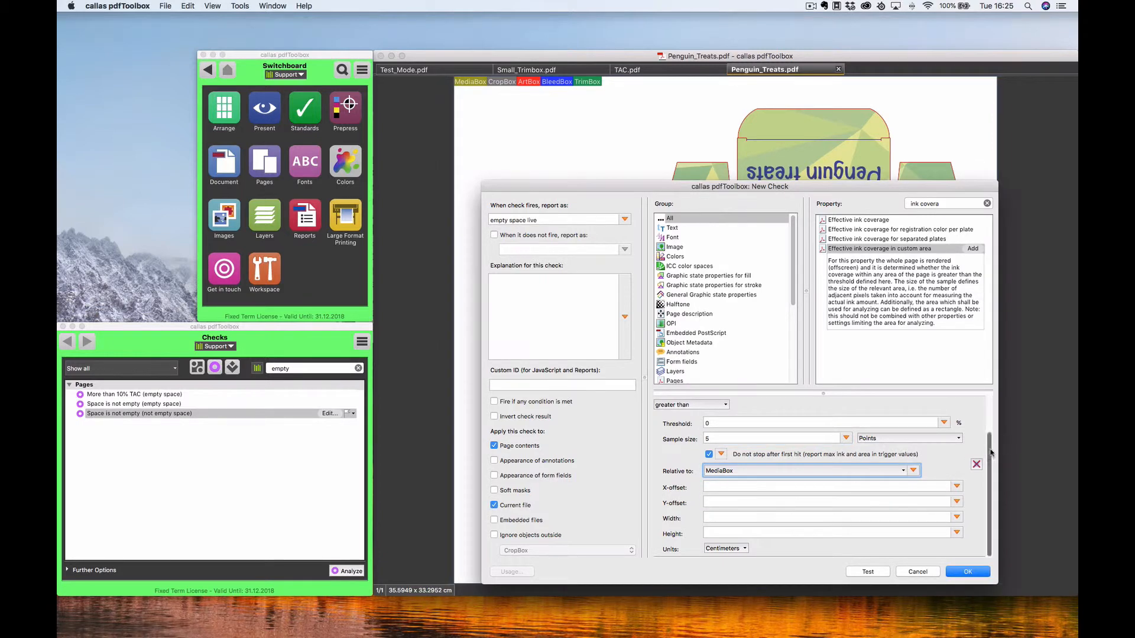
click(721, 486)
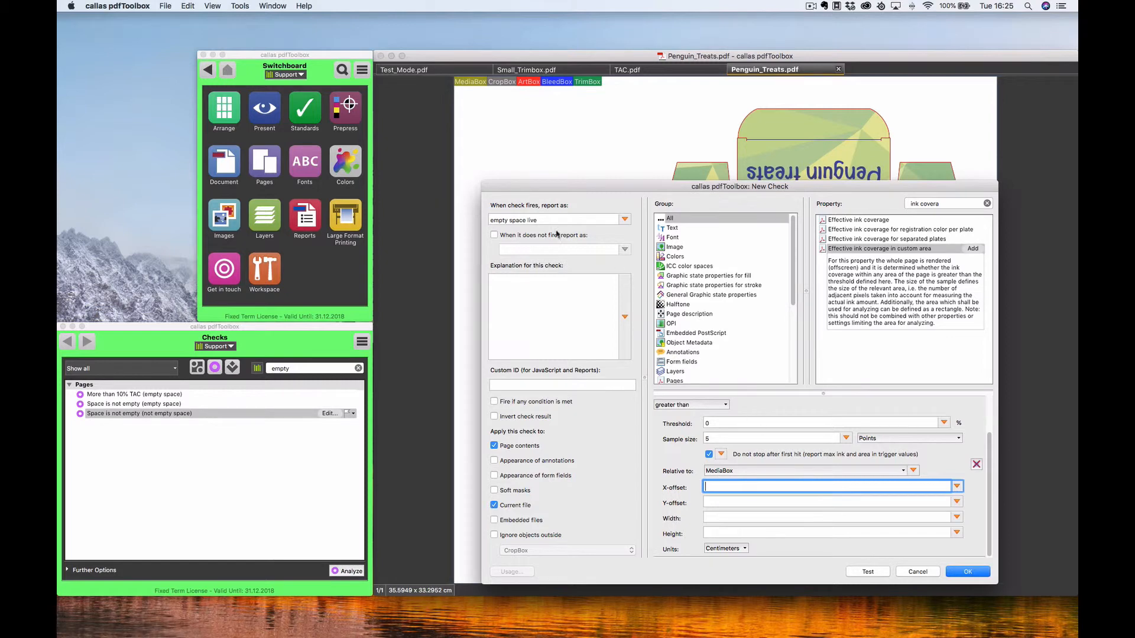
click(967, 572)
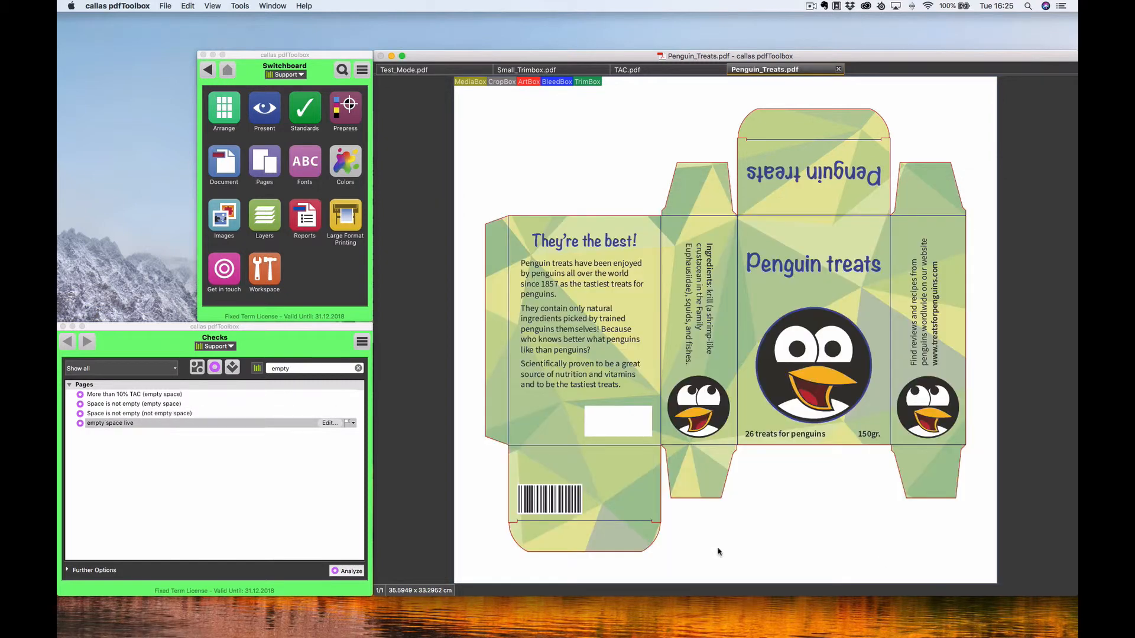
Create a new fixup named "empty space finder live".
click(232, 367)
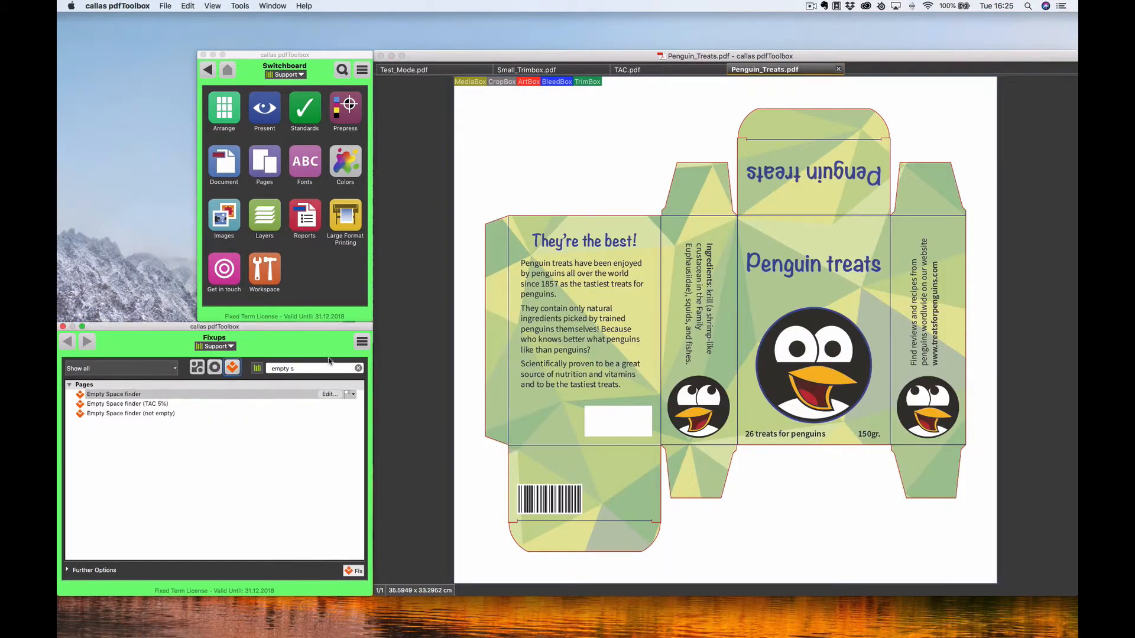
click(361, 343)
click(384, 394)
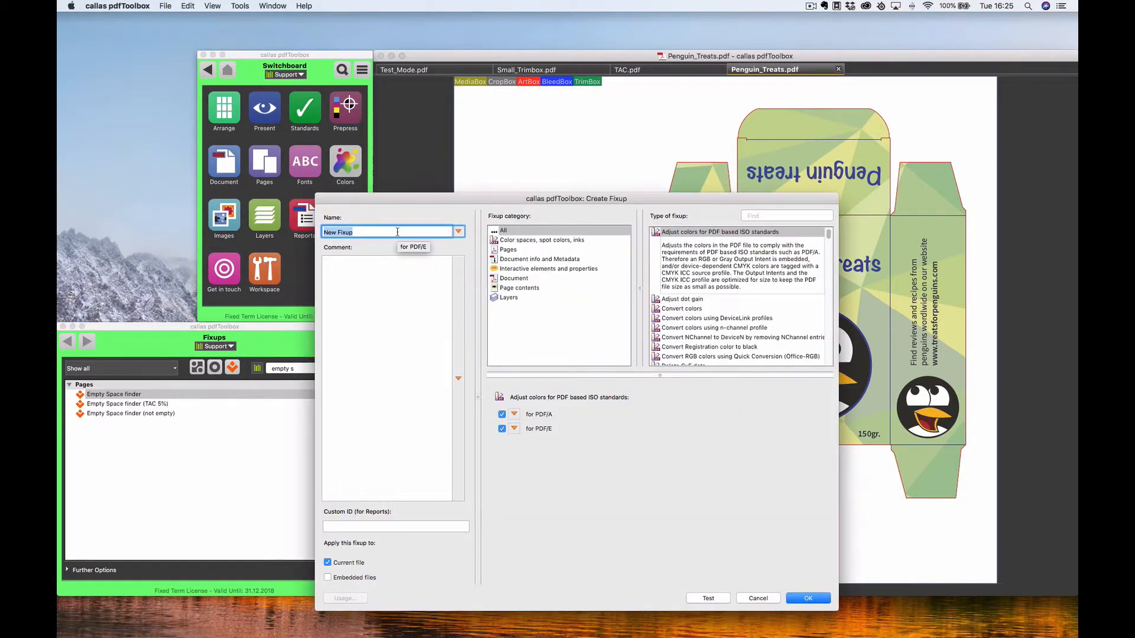
text(empty space fince)
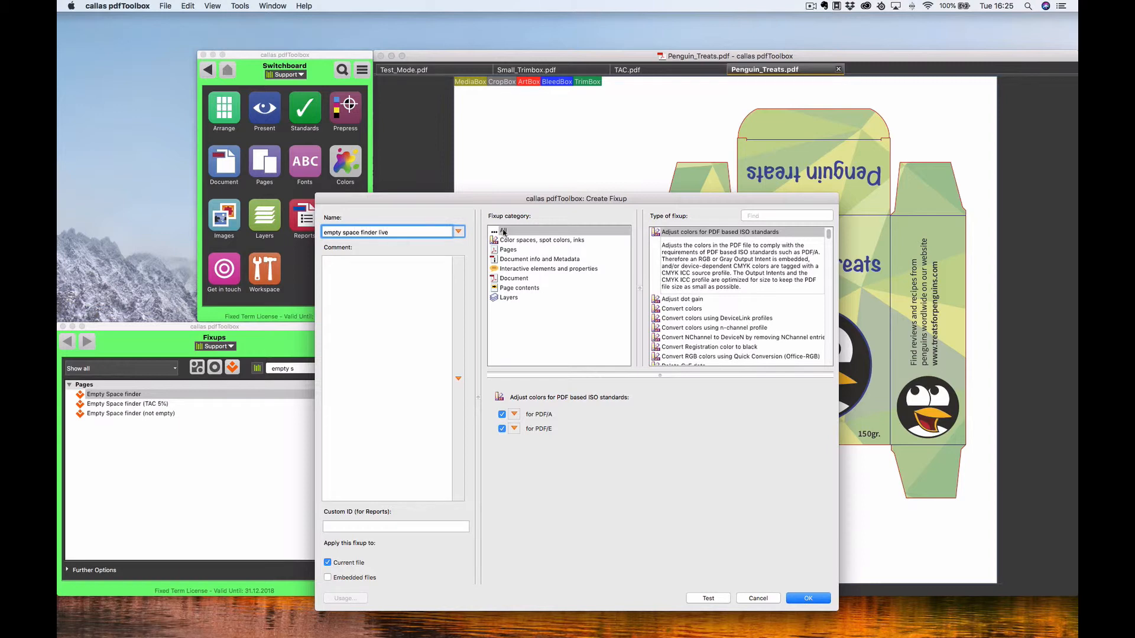
Search the fixup types for "create" and choose "Create and apply shapes" for the new fixup.
click(803, 213)
text(create)
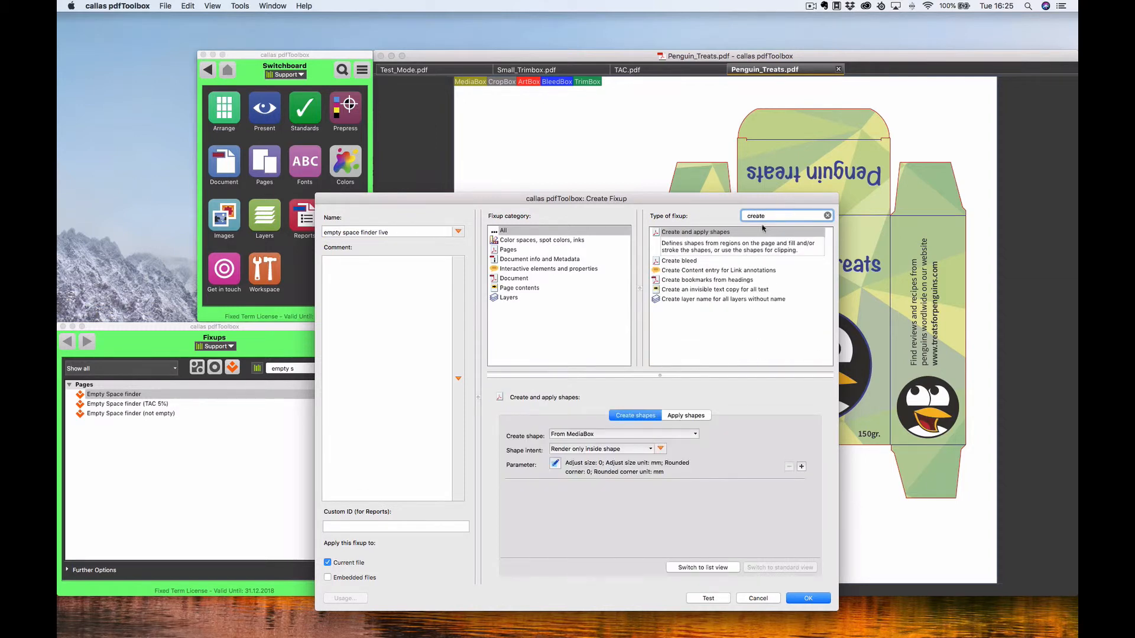
click(743, 234)
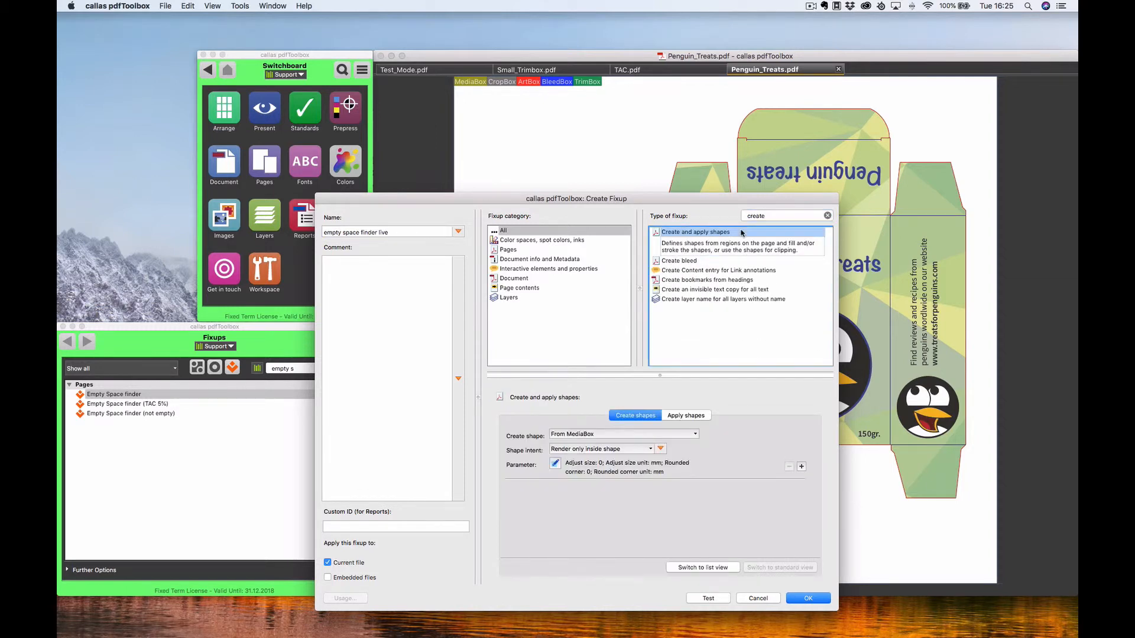
click(600, 450)
click(600, 450)
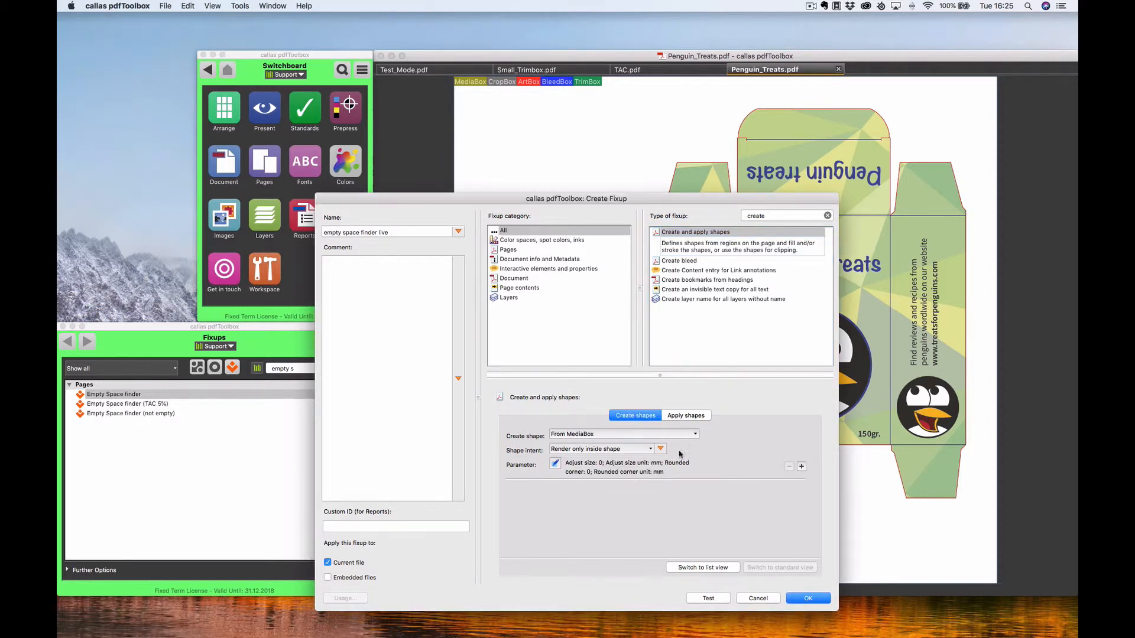
Set the fill colour of the applied shape to CMYK 100; 0; 0; 0.
click(675, 417)
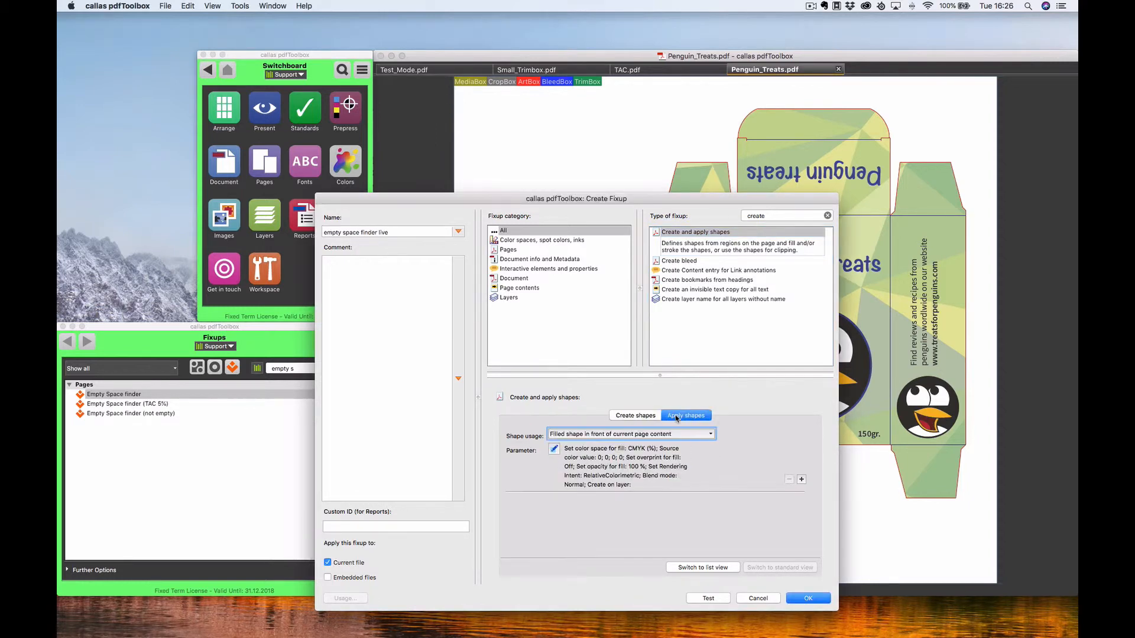
click(554, 449)
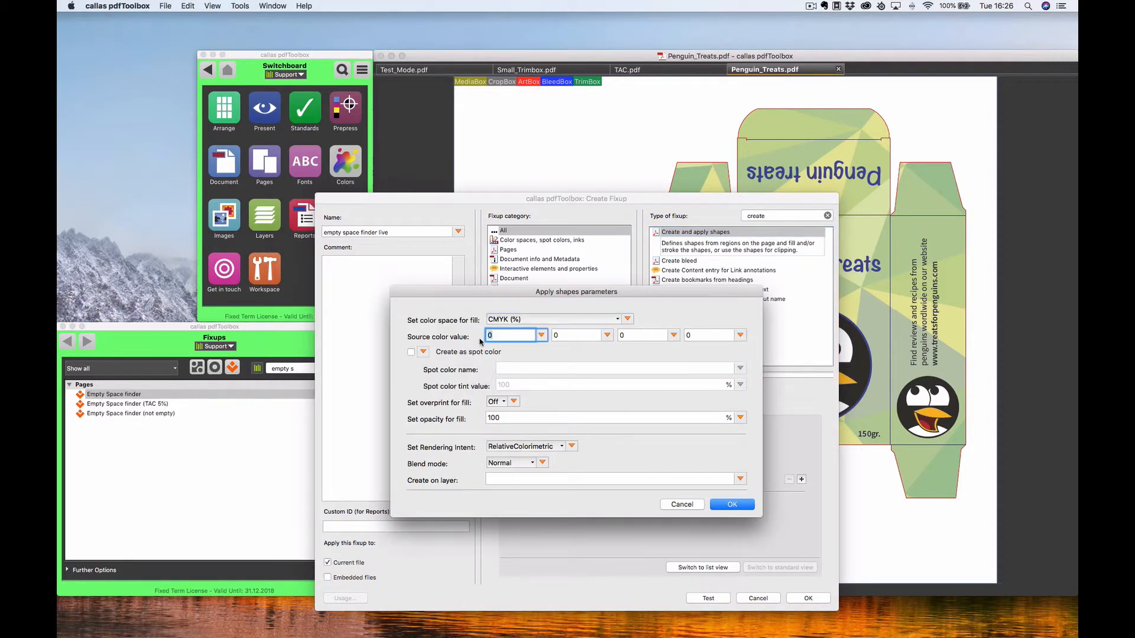
text(100)
click(731, 505)
Set the fixup to create its shape from a custom box.
click(633, 415)
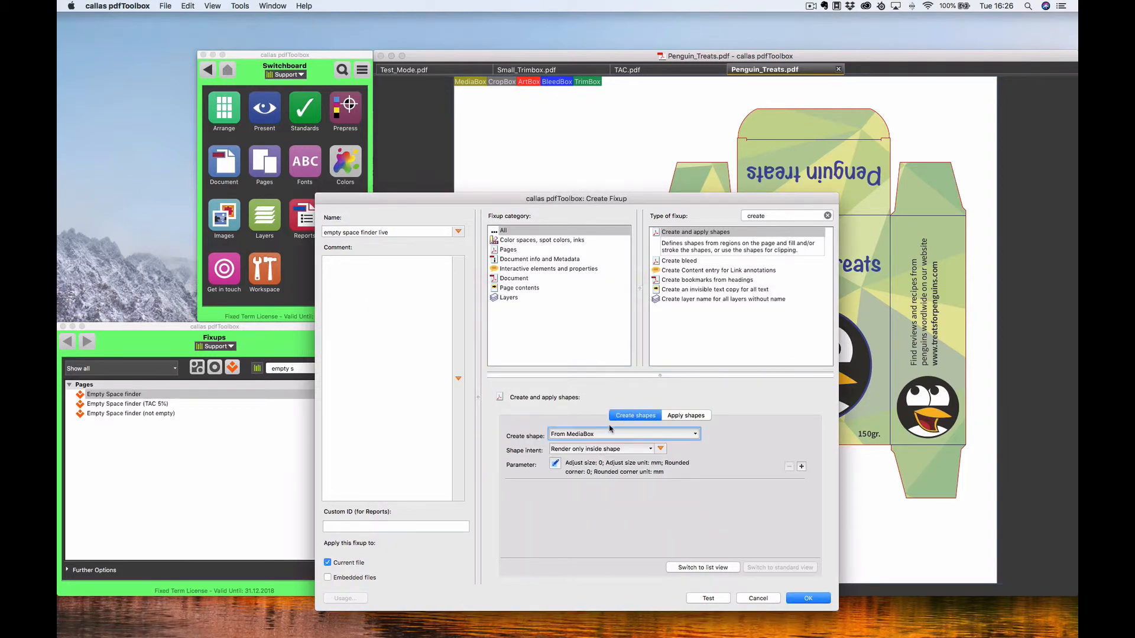
click(578, 435)
click(586, 499)
Set the custom box to 42 mm wide and 18 mm high, and test the fixup on Penguin_Treats.pdf.
click(555, 465)
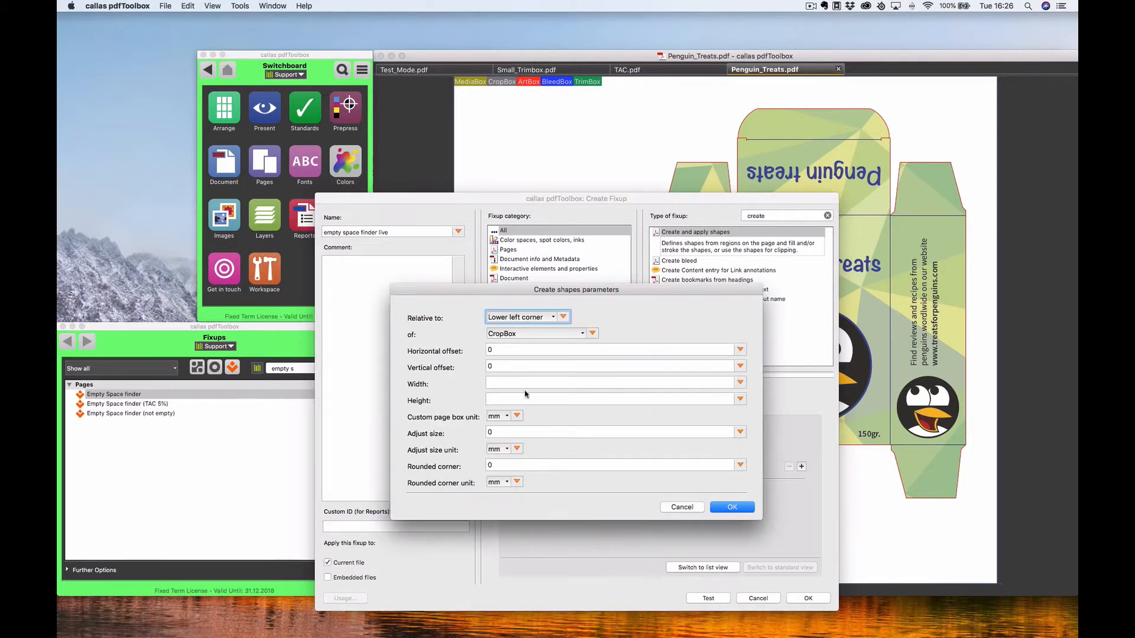
click(507, 350)
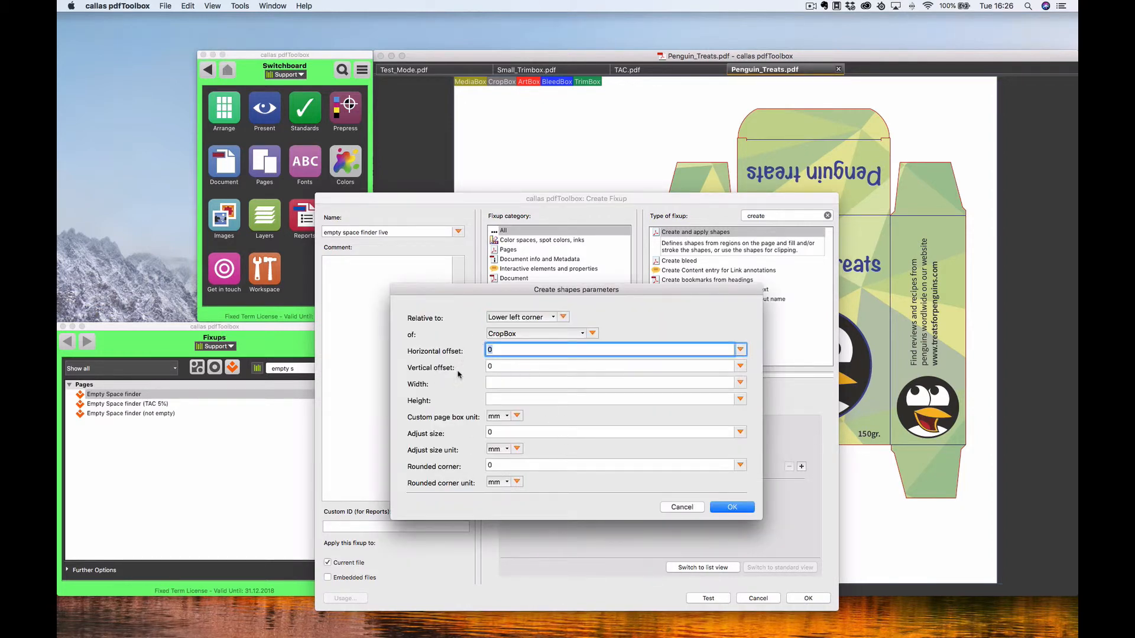
click(513, 384)
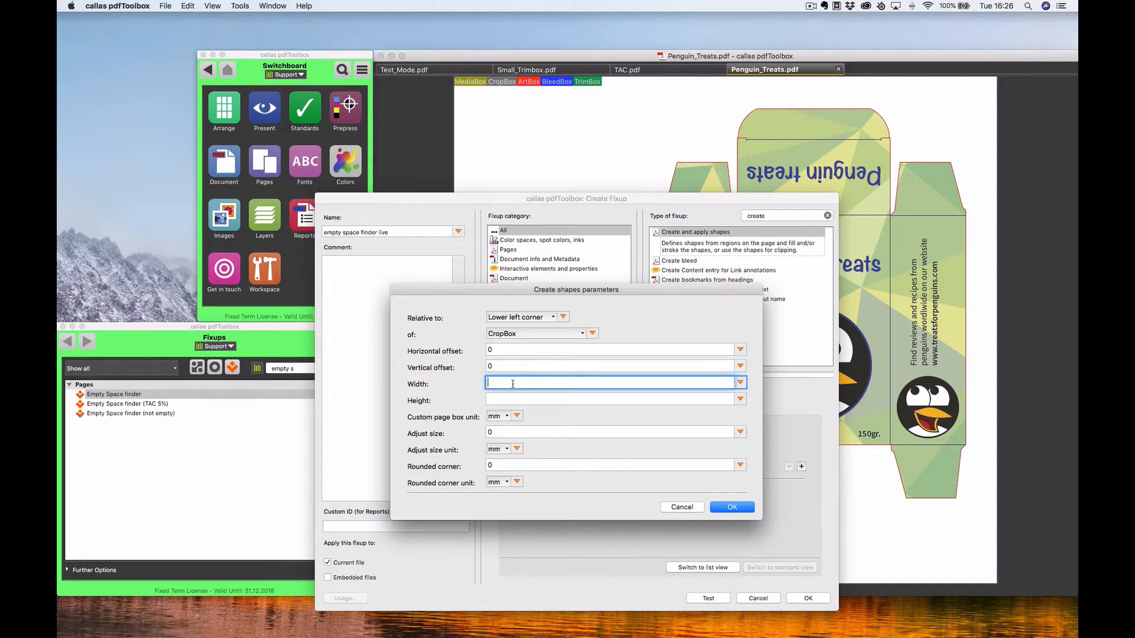
key(Tab)
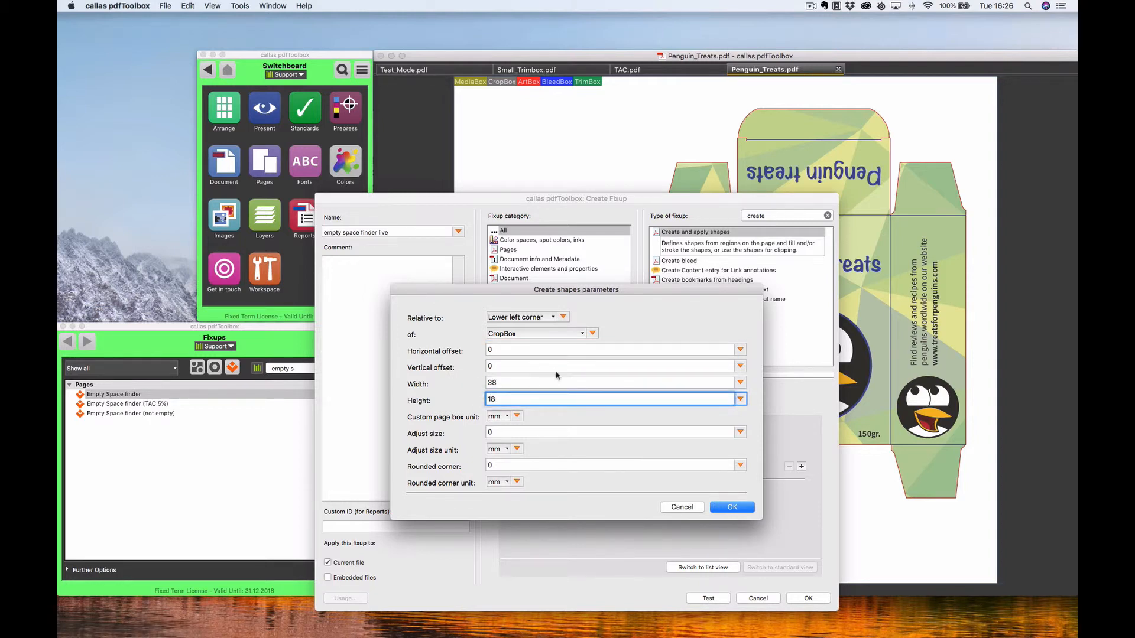
double_click(486, 383)
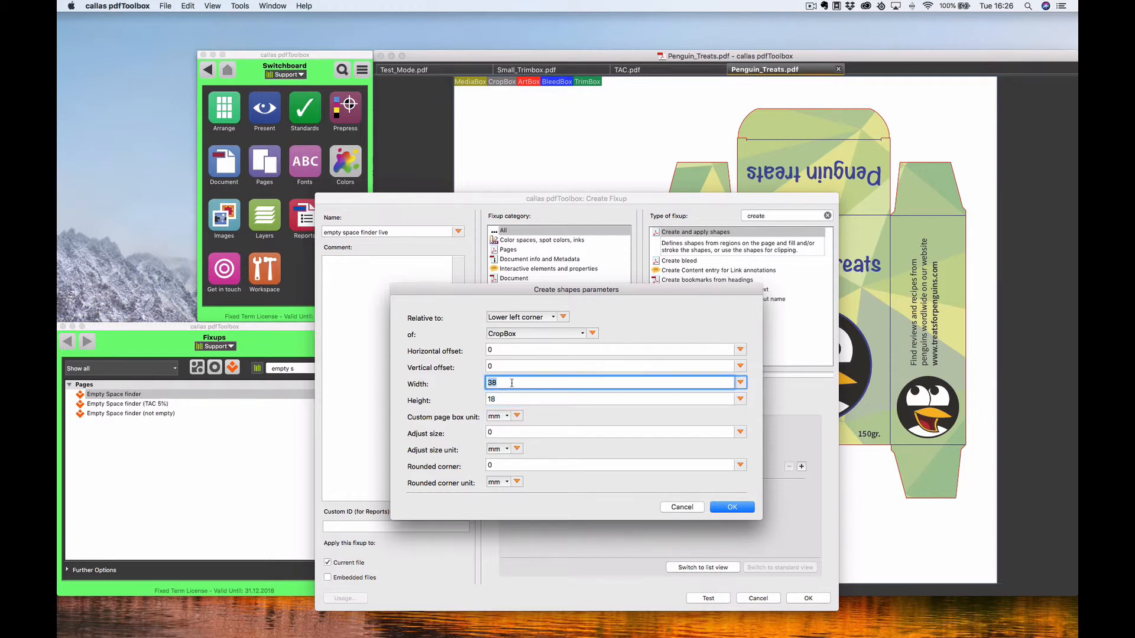
text(42)
click(732, 508)
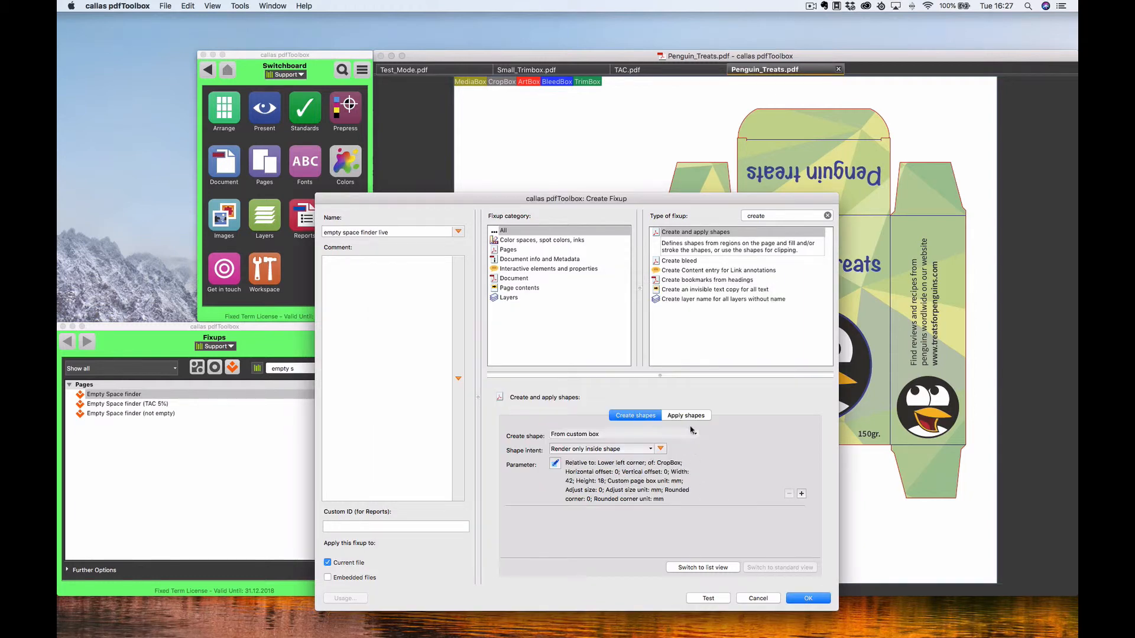
click(705, 600)
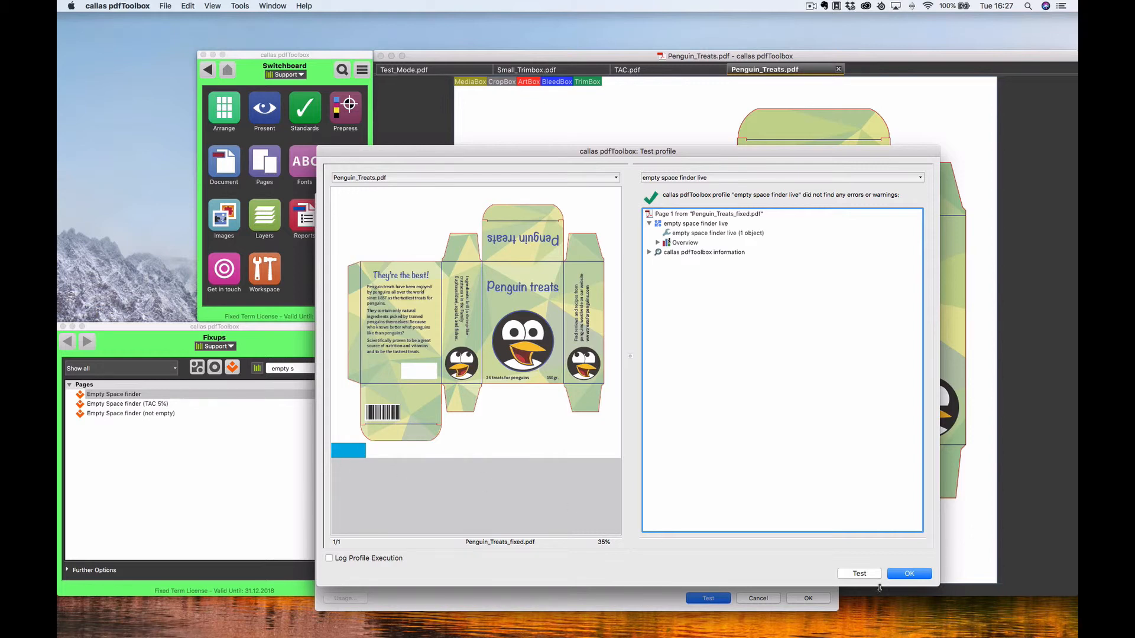
click(897, 573)
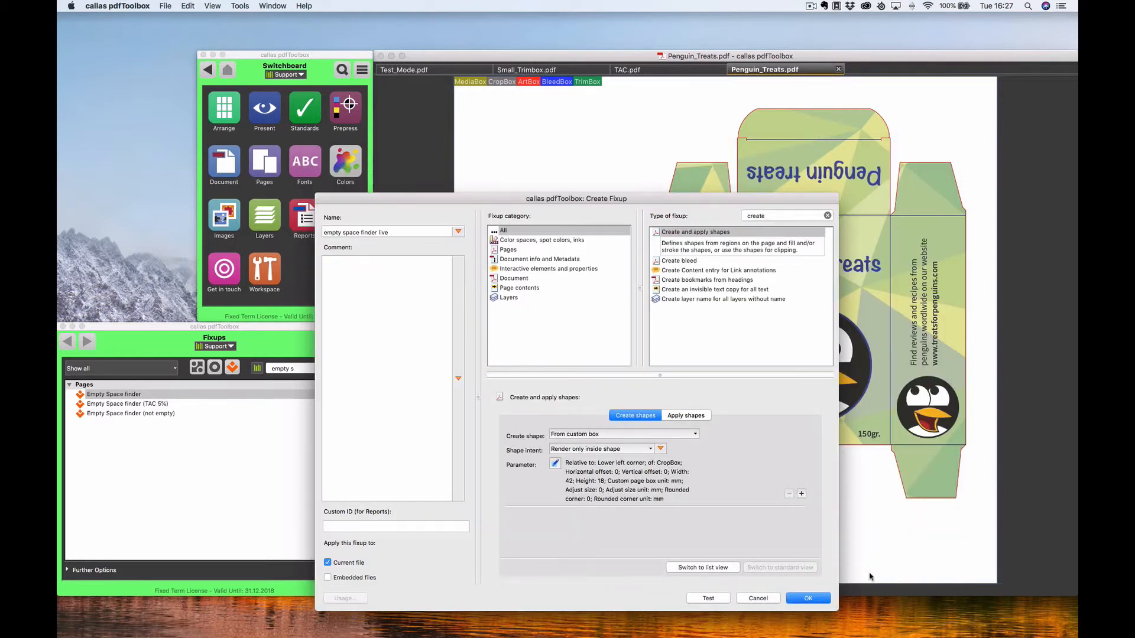
click(674, 416)
click(556, 449)
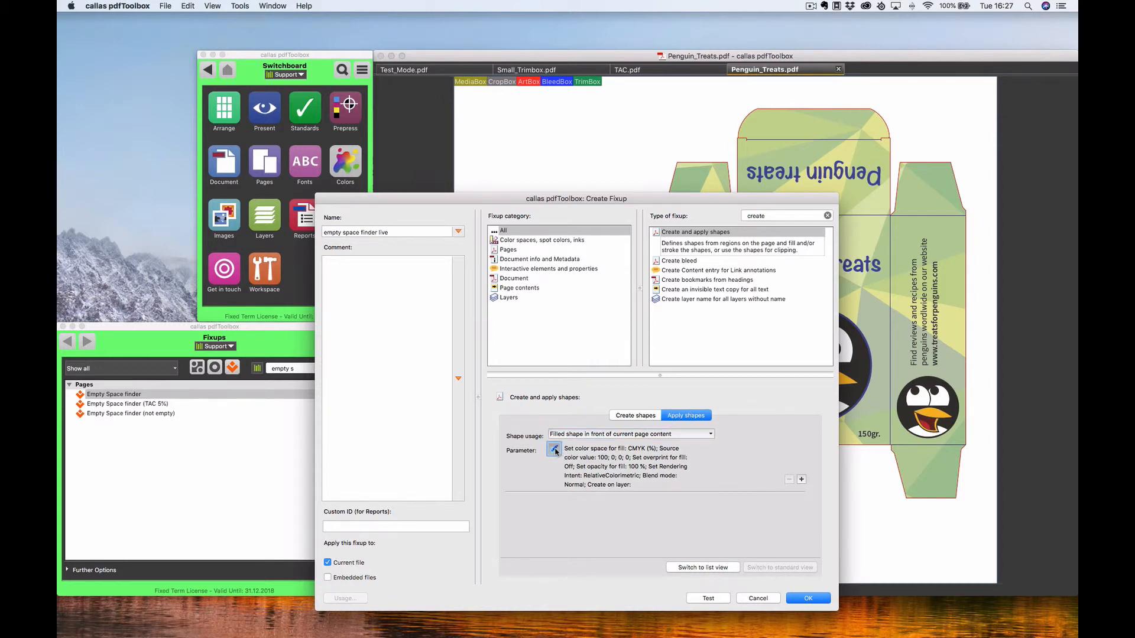
click(682, 504)
Set the custom box's horizontal and vertical offsets to 50 mm and test the fixup on Penguin_Treats.pdf.
click(630, 416)
click(554, 465)
click(490, 350)
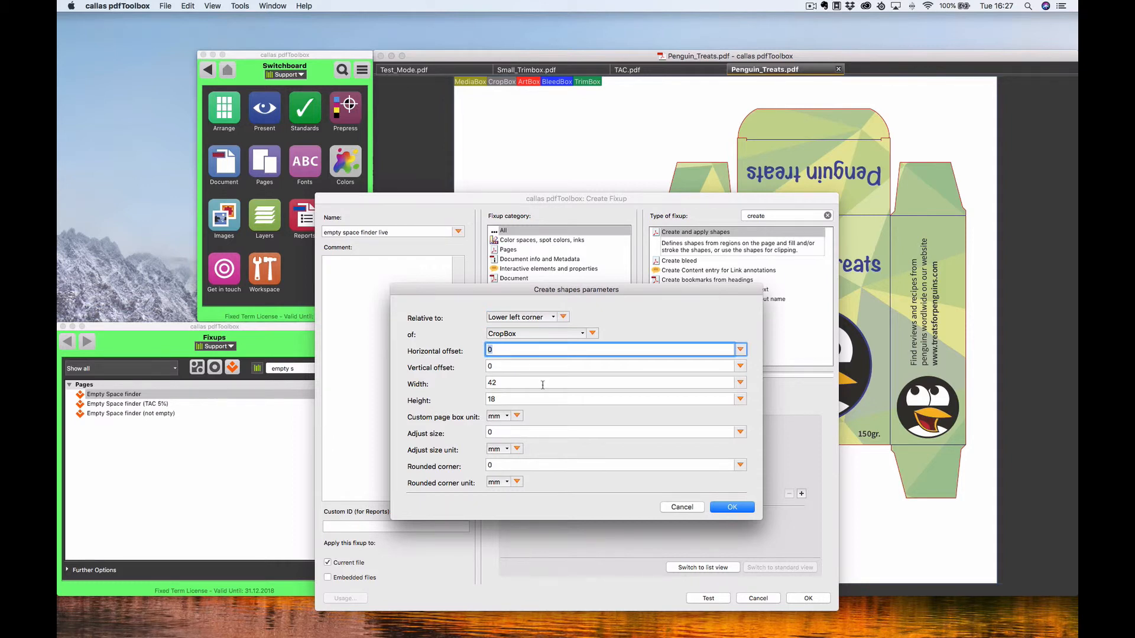
text(50)
key(Tab)
text(50)
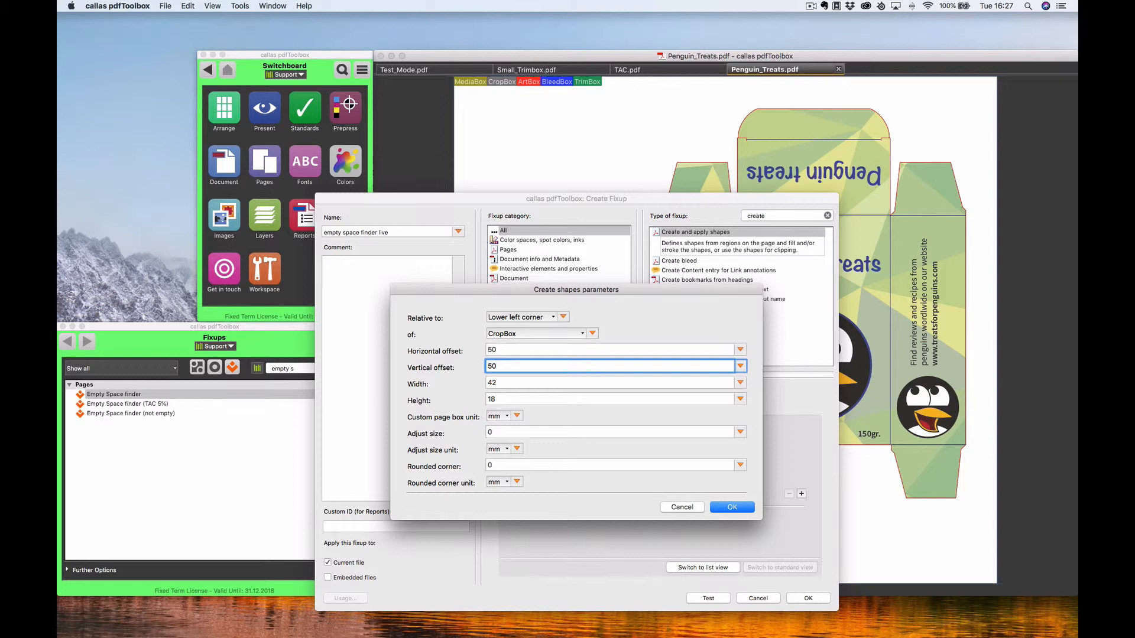
click(716, 511)
click(715, 598)
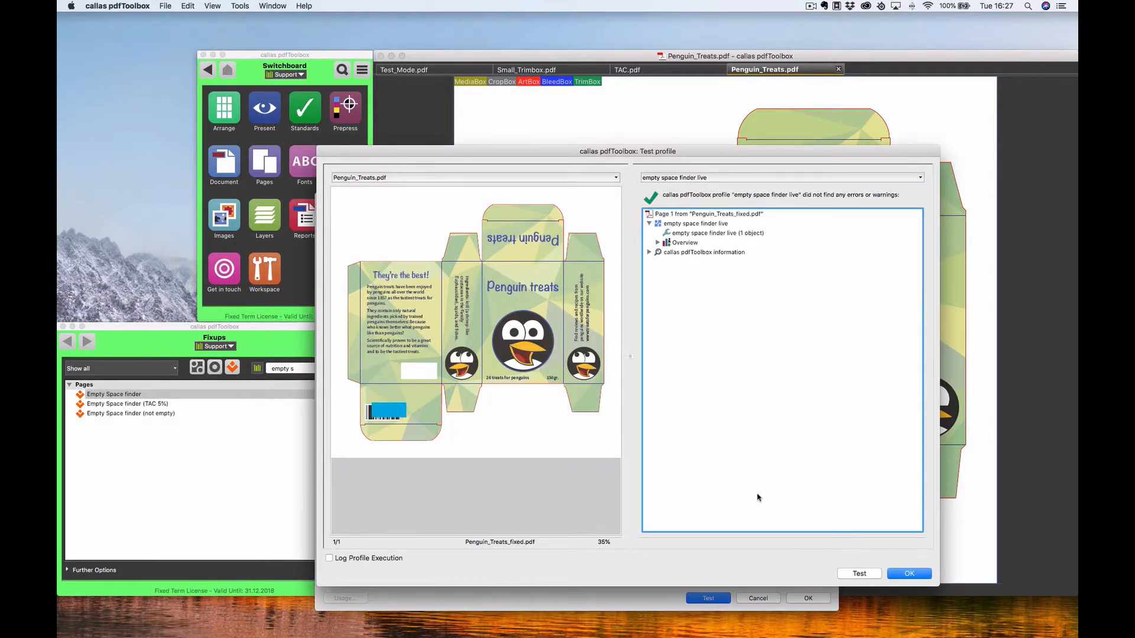
click(908, 573)
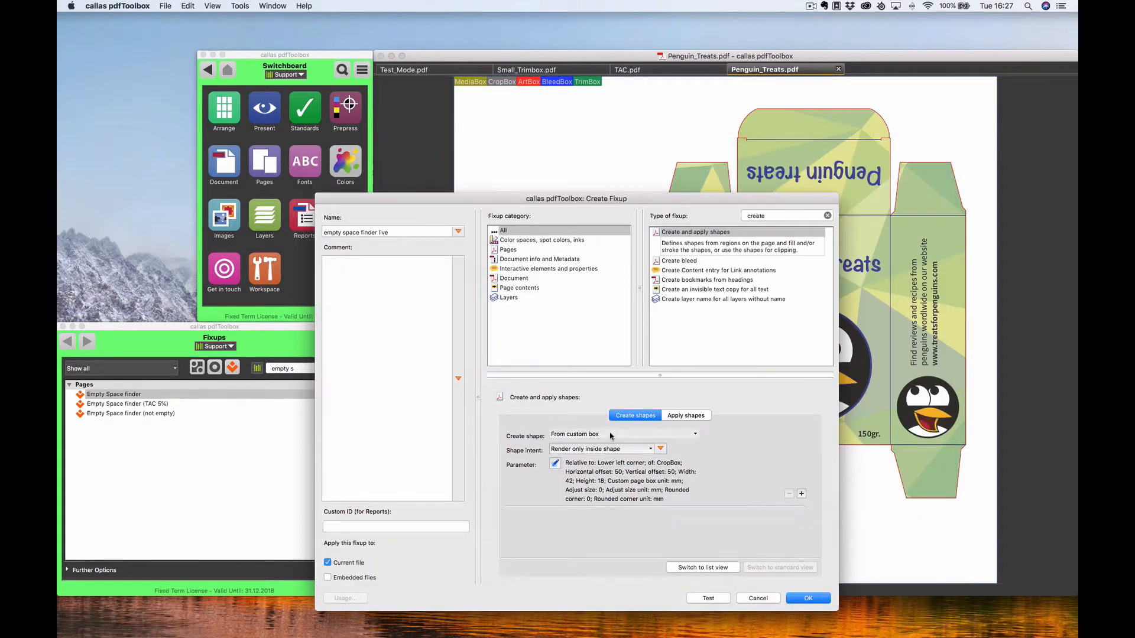
Set the custom box's horizontal and vertical offsets to 100 mm and test the fixup's placement again.
click(554, 463)
drag(507, 350, 481, 353)
text(1050)
key(Tab)
text(10)
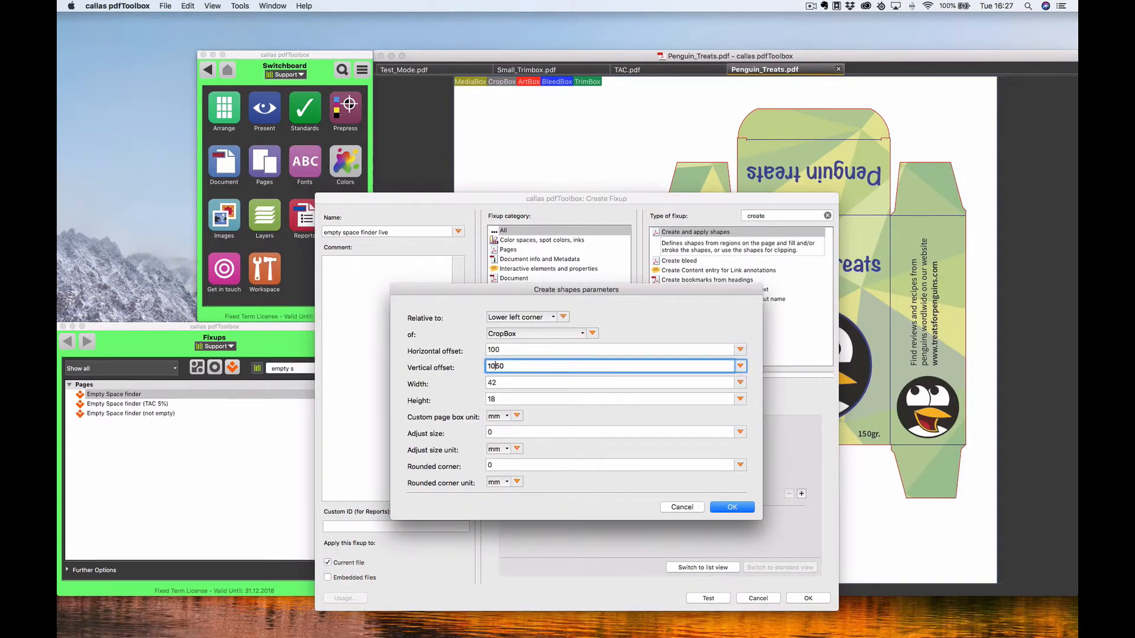
text(0)
key(Delete)
key(Delete)
click(731, 507)
click(708, 598)
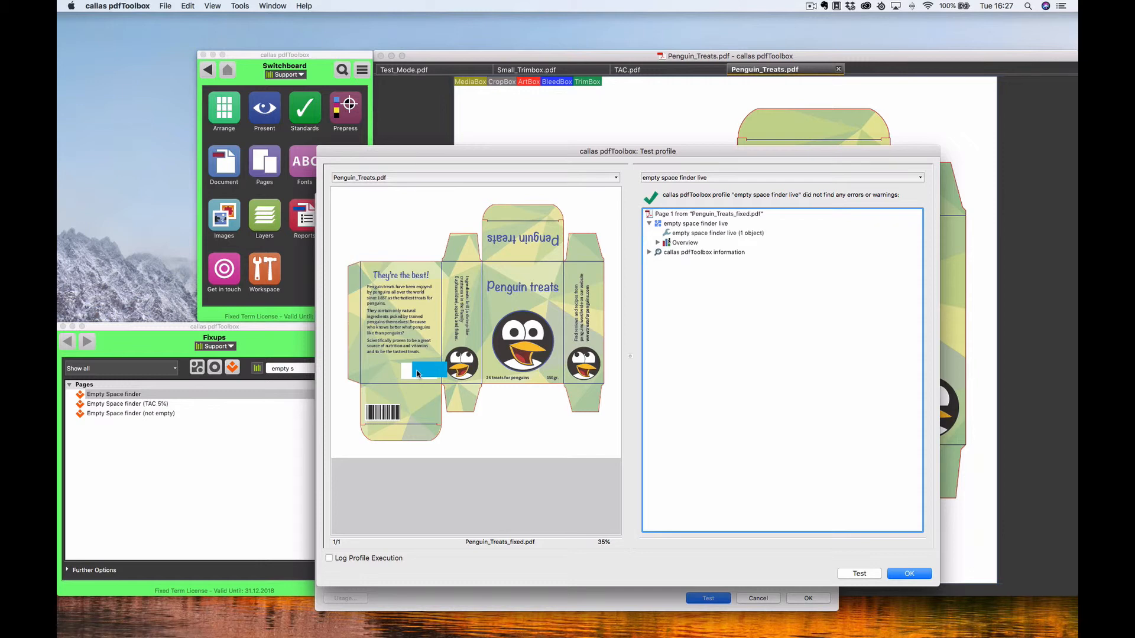
click(898, 574)
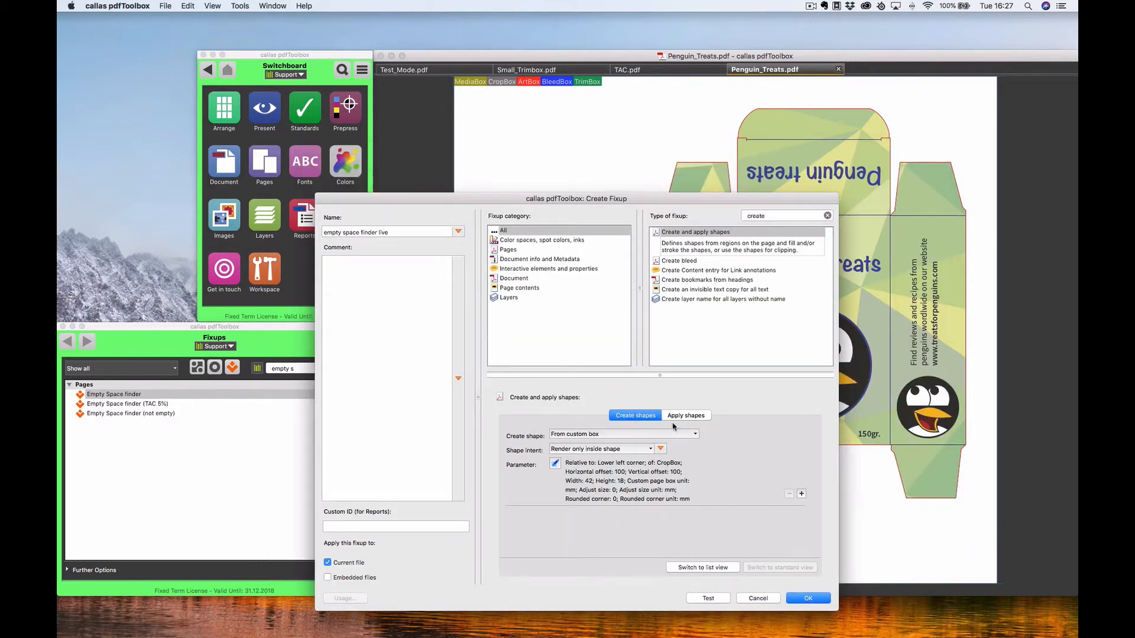
Set the custom box's vertical offset to 98 mm and horizontal offset to 80 mm, and test the fixup.
click(556, 464)
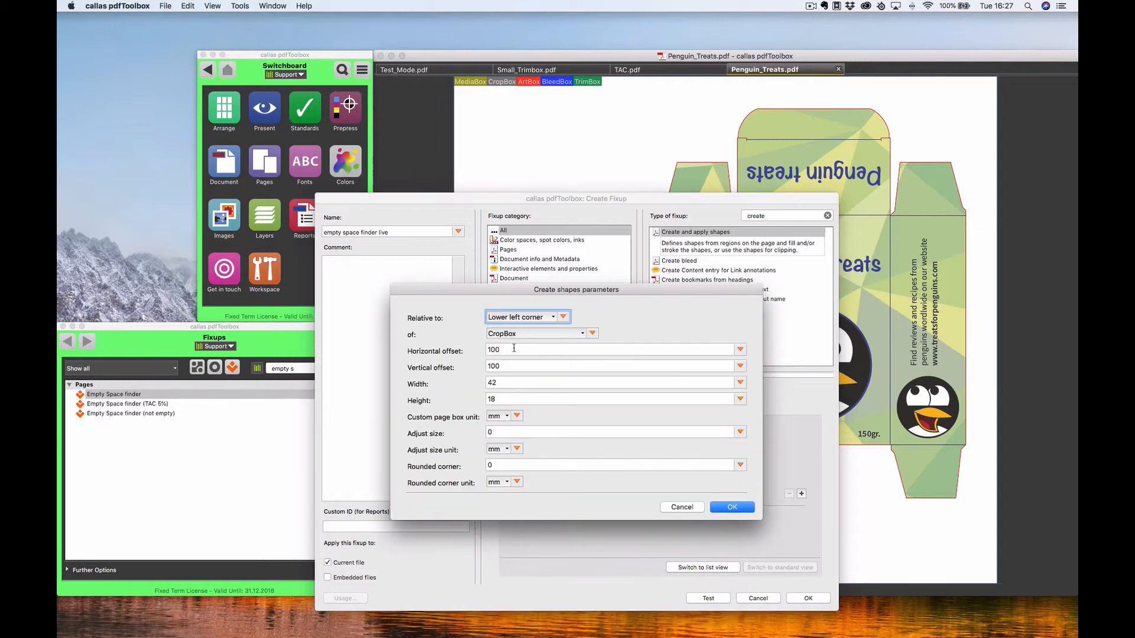
drag(509, 366, 460, 369)
text(98)
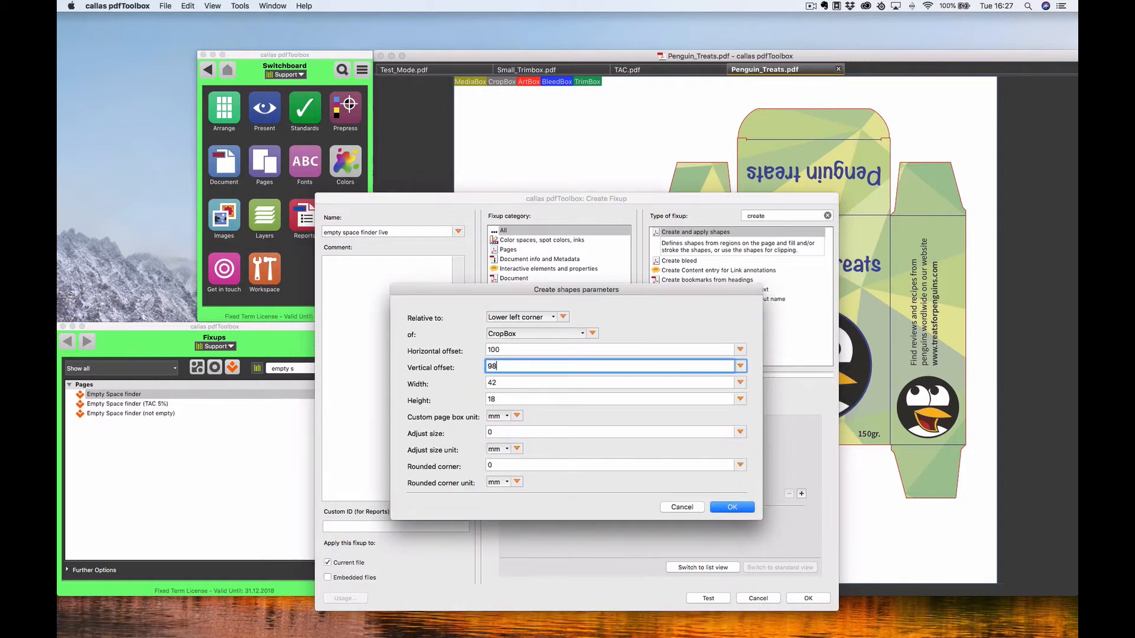
drag(523, 347, 489, 349)
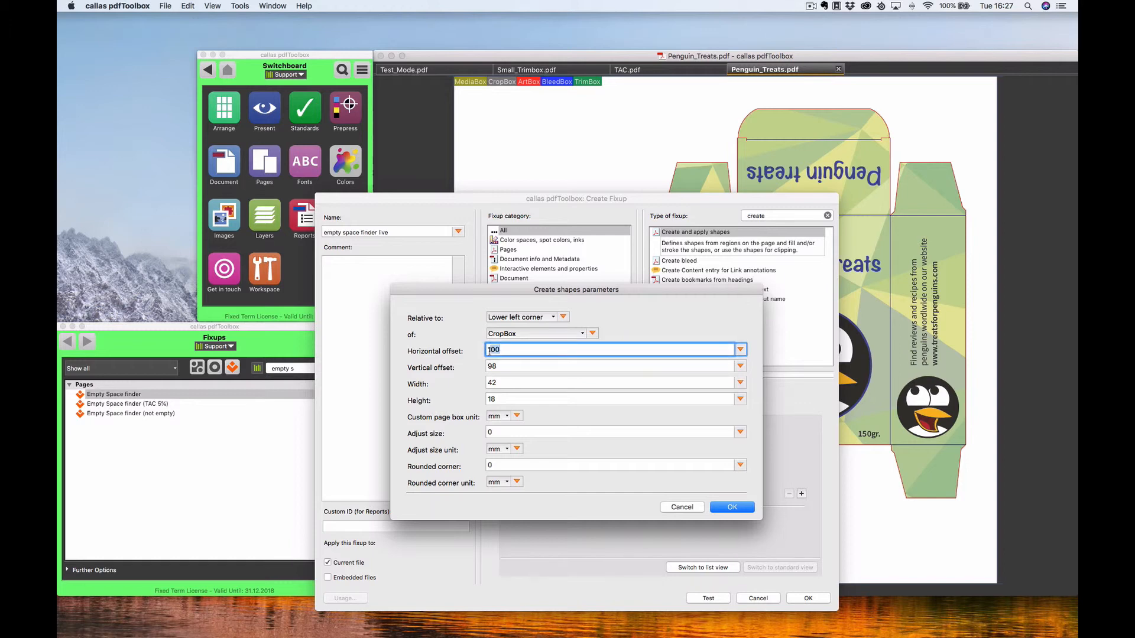
text(80)
click(748, 509)
click(718, 601)
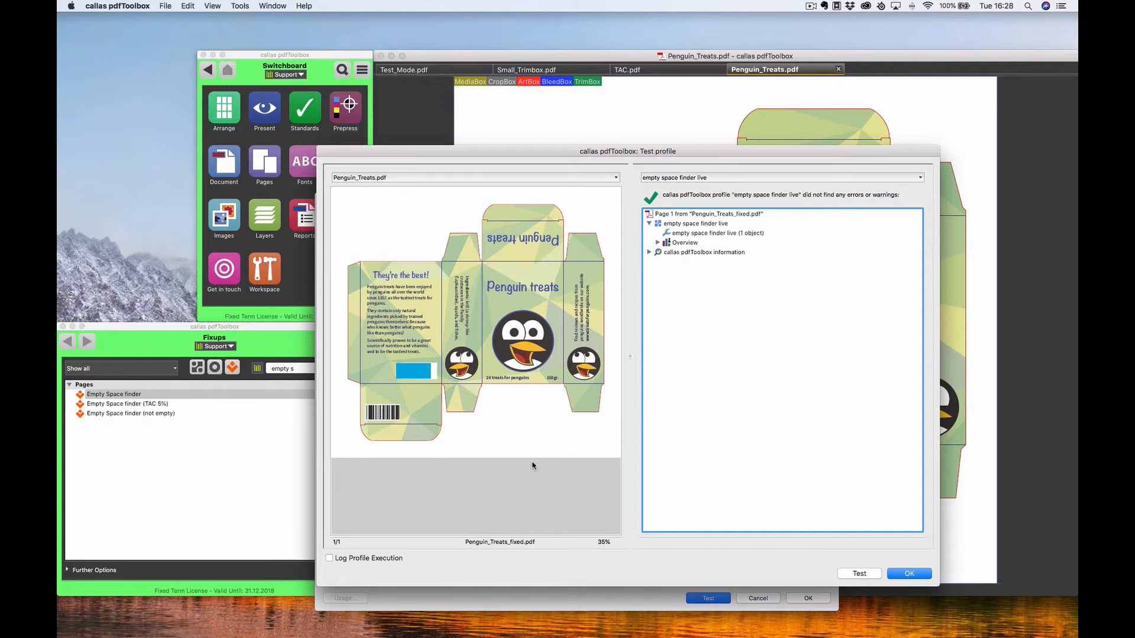
click(906, 572)
Set the custom box's horizontal offset to 87 mm and test the fixup on Penguin_Treats.pdf.
double_click(559, 467)
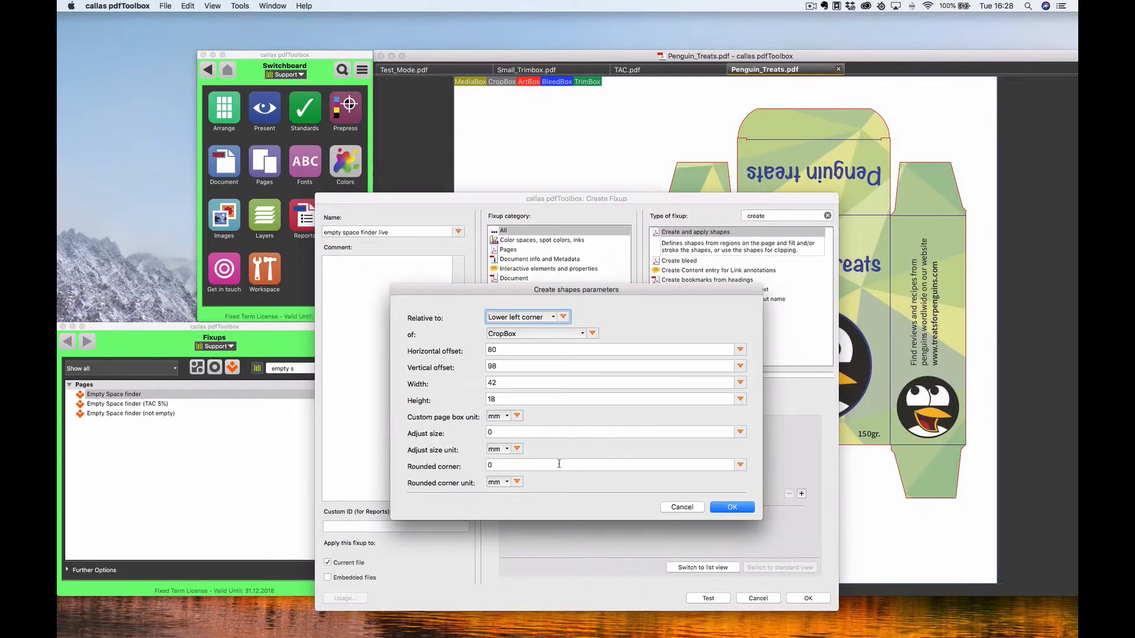
click(497, 349)
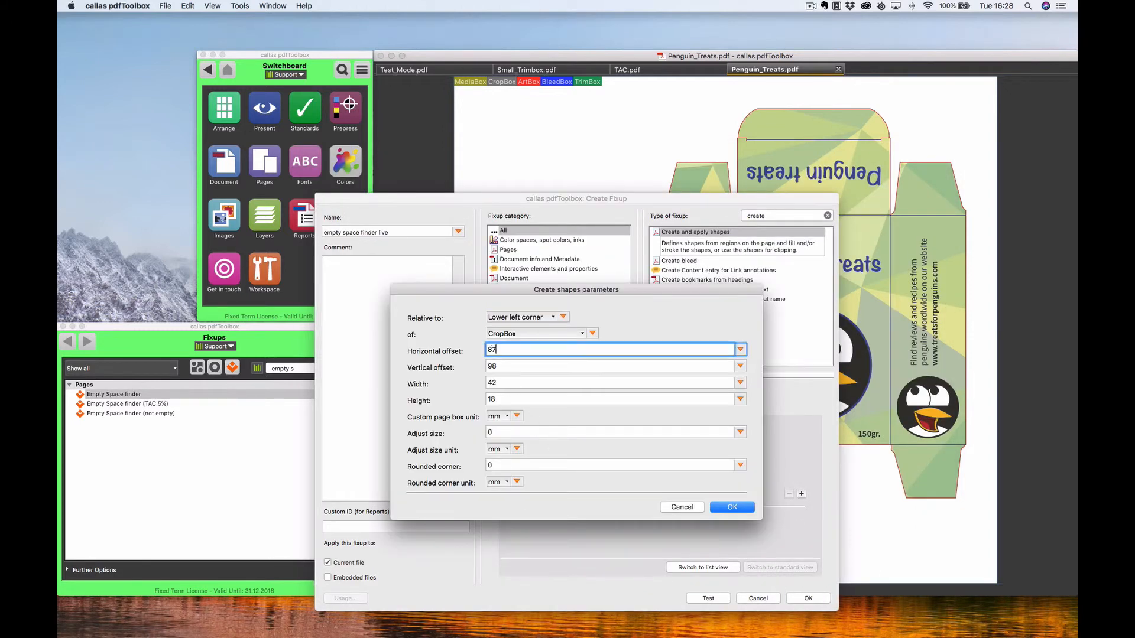
click(732, 507)
click(715, 596)
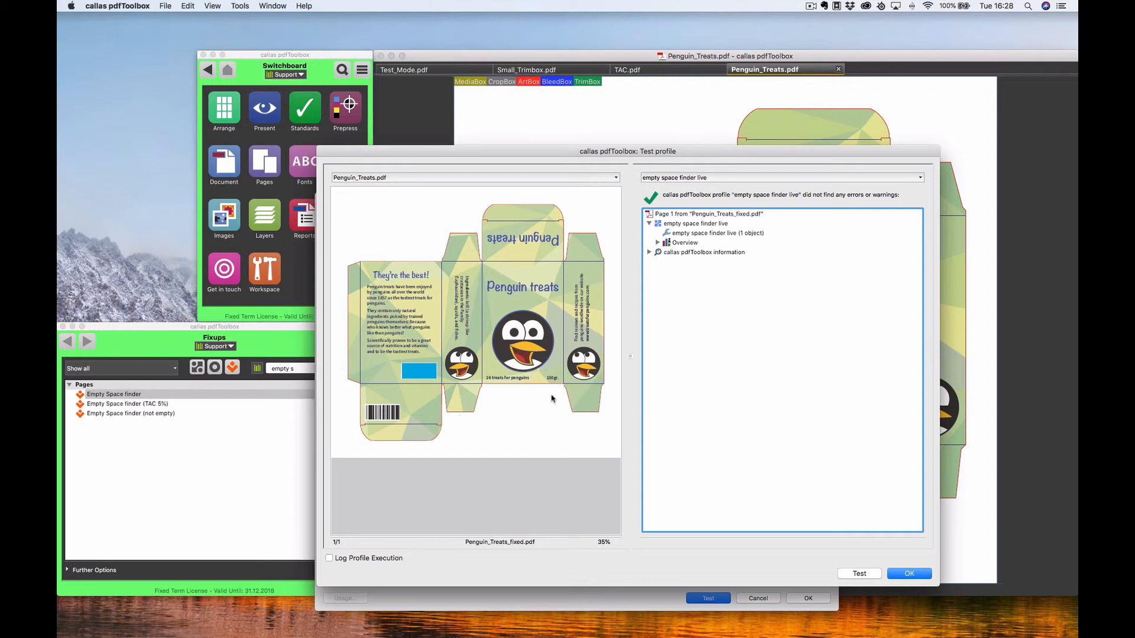
click(895, 579)
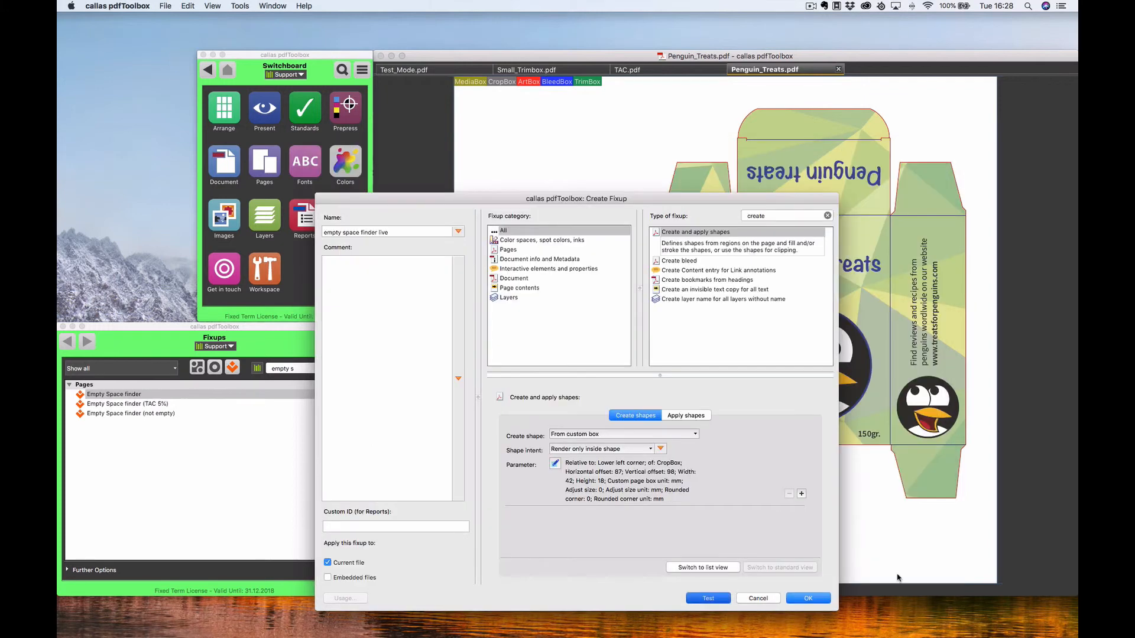
Review the custom box's horizontal and vertical offsets, width and height, and discard the new fixup.
click(560, 464)
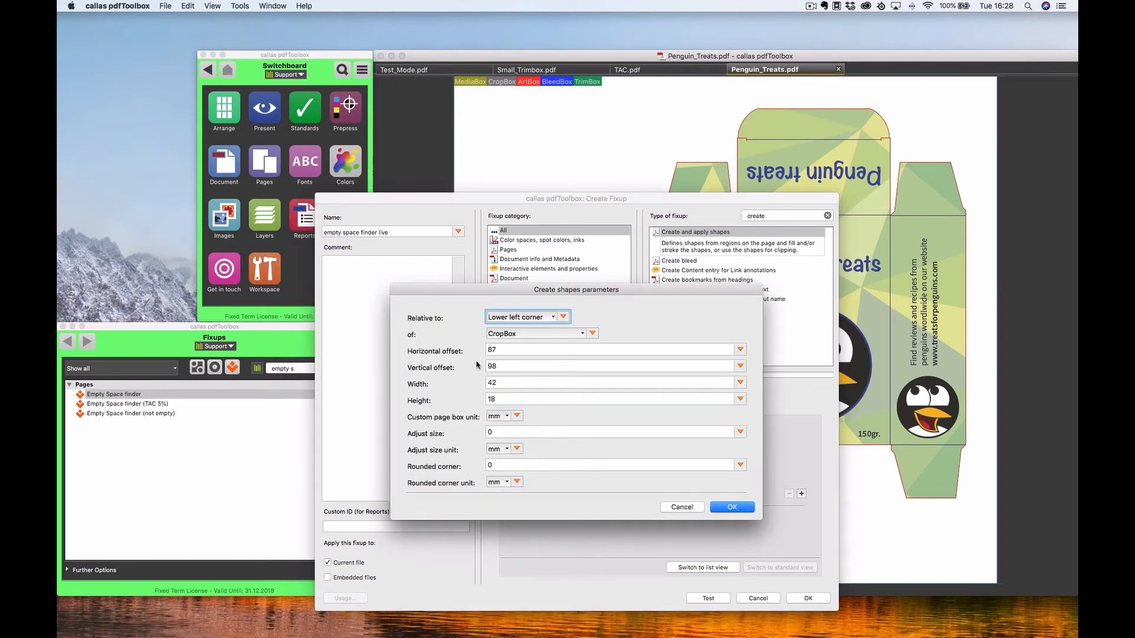
double_click(506, 350)
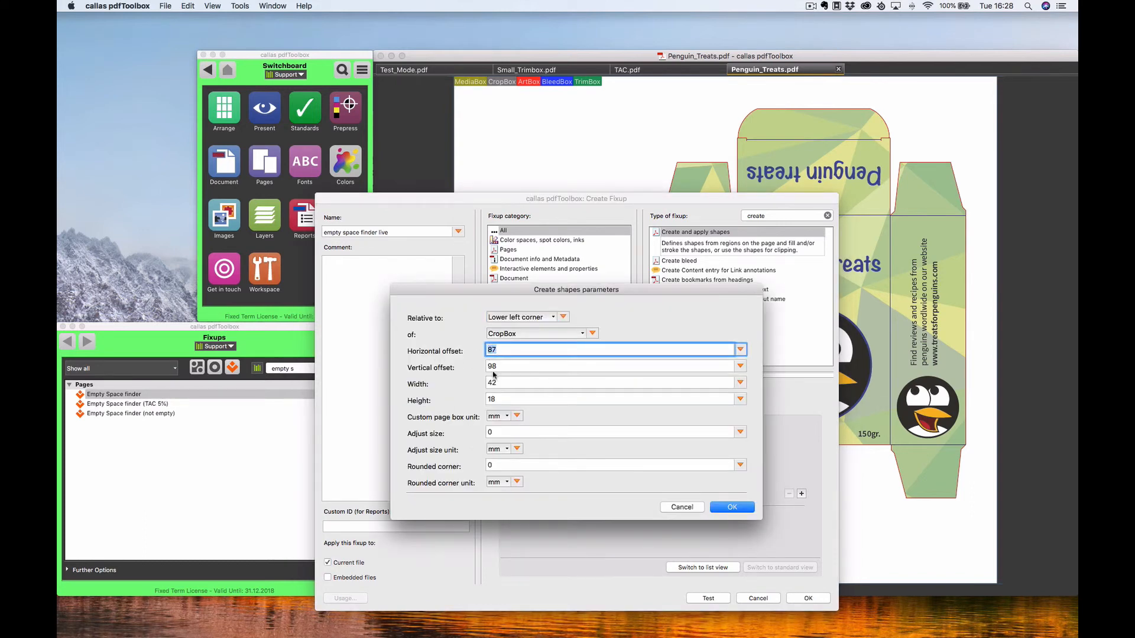
double_click(499, 367)
double_click(488, 384)
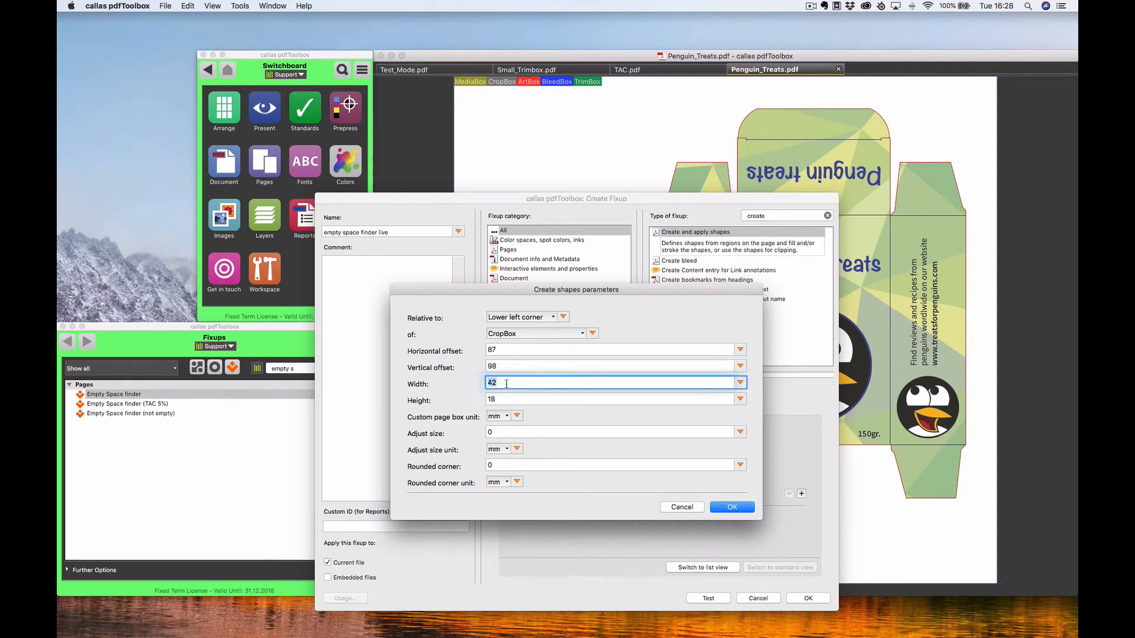
double_click(509, 399)
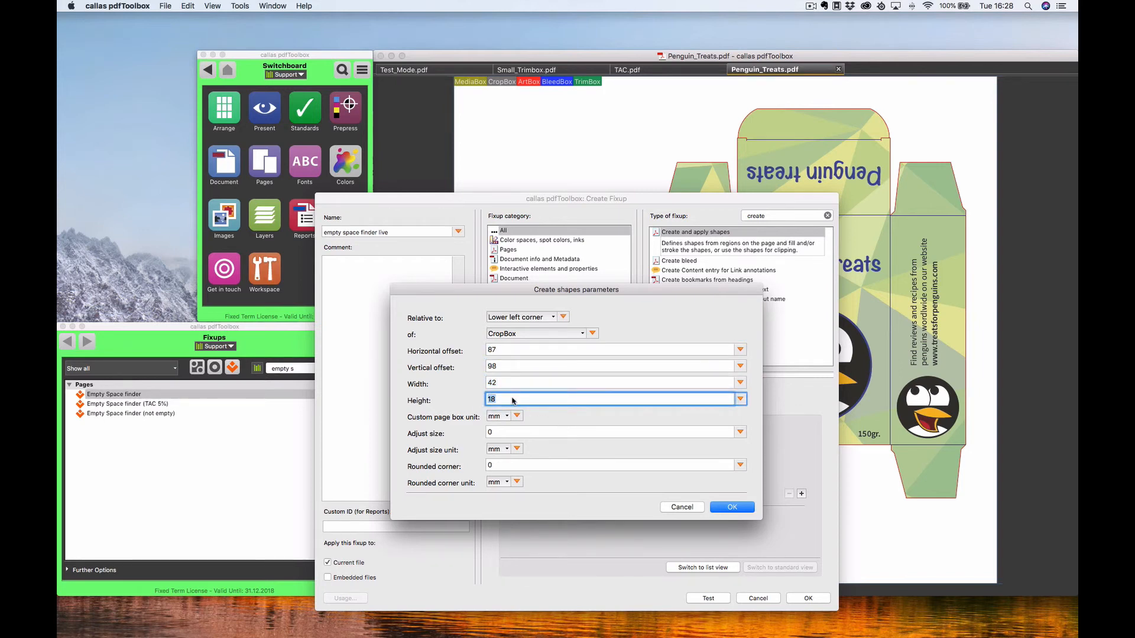
click(679, 509)
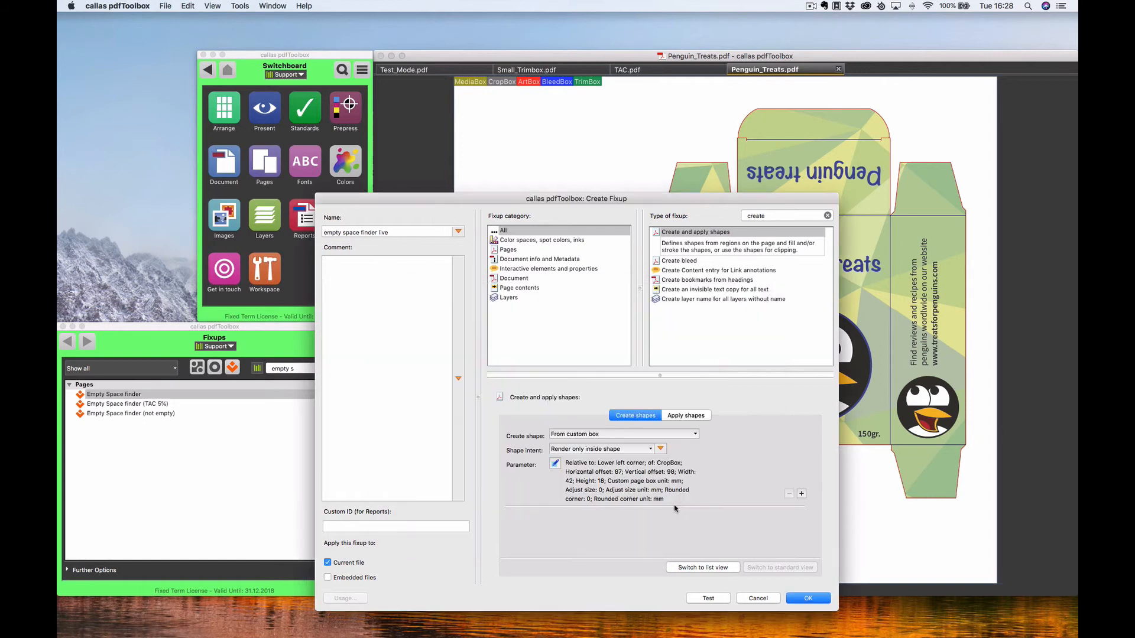
click(760, 599)
Edit the "empty space live" check, setting its custom area's X-offset to 87, Y-offset to 98, width to 42 and height to 18.
click(215, 368)
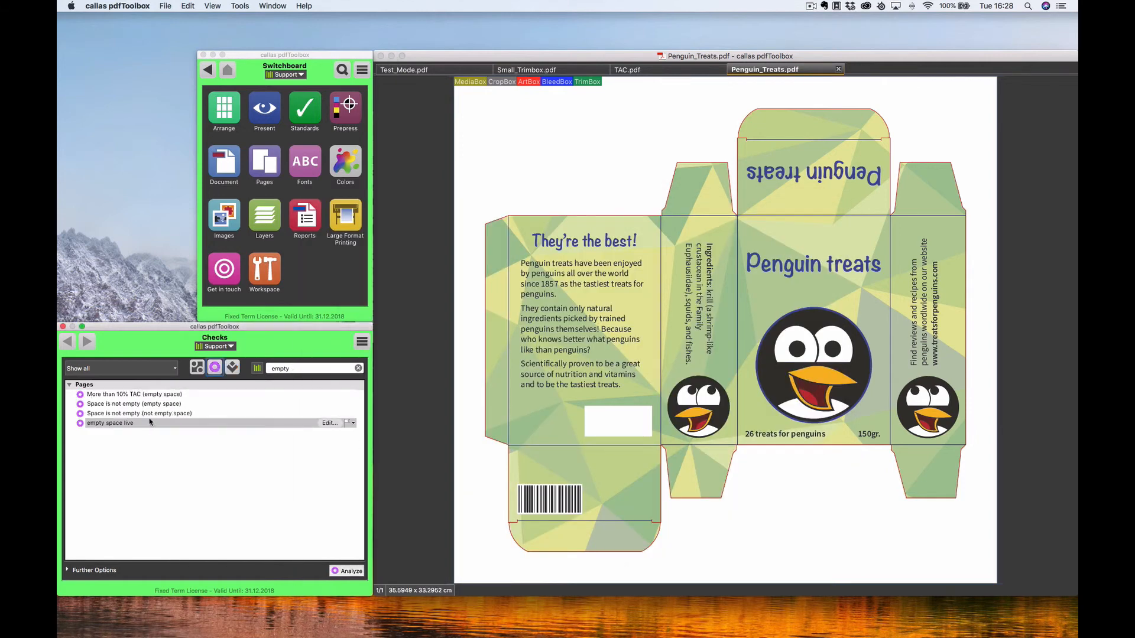
click(326, 423)
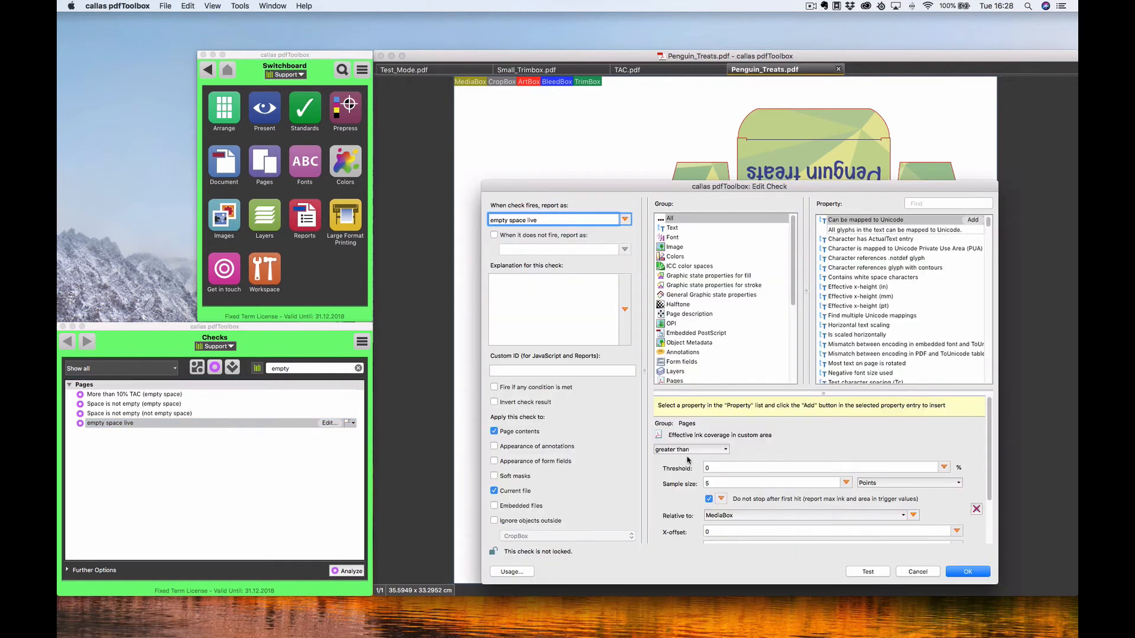
scroll(754, 468, down, 3)
click(733, 473)
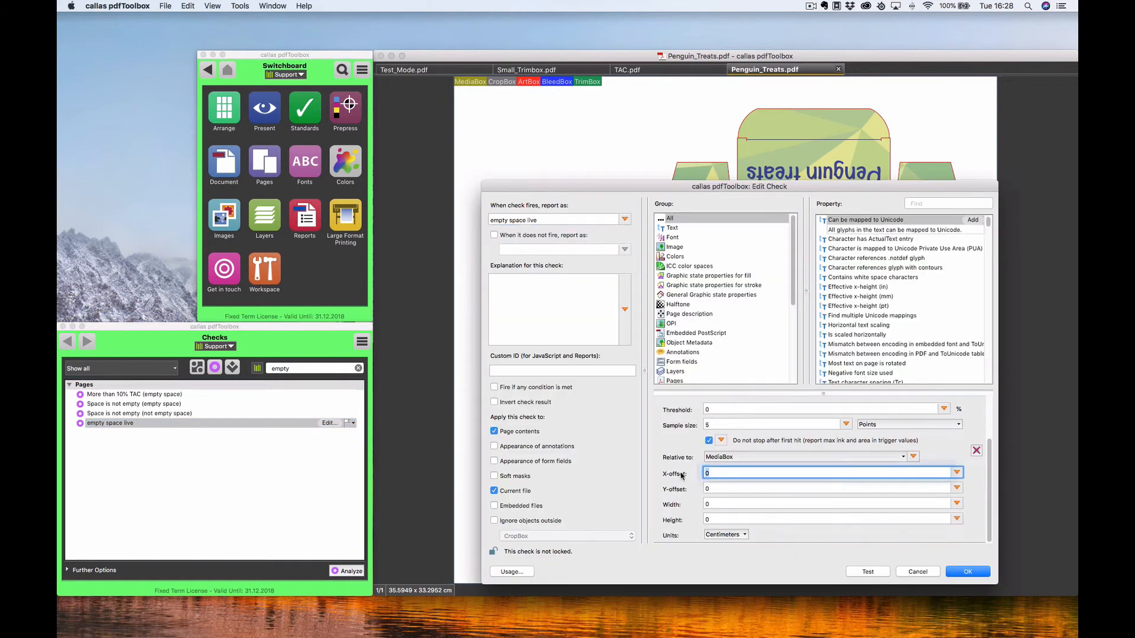
text(87)
key(Tab)
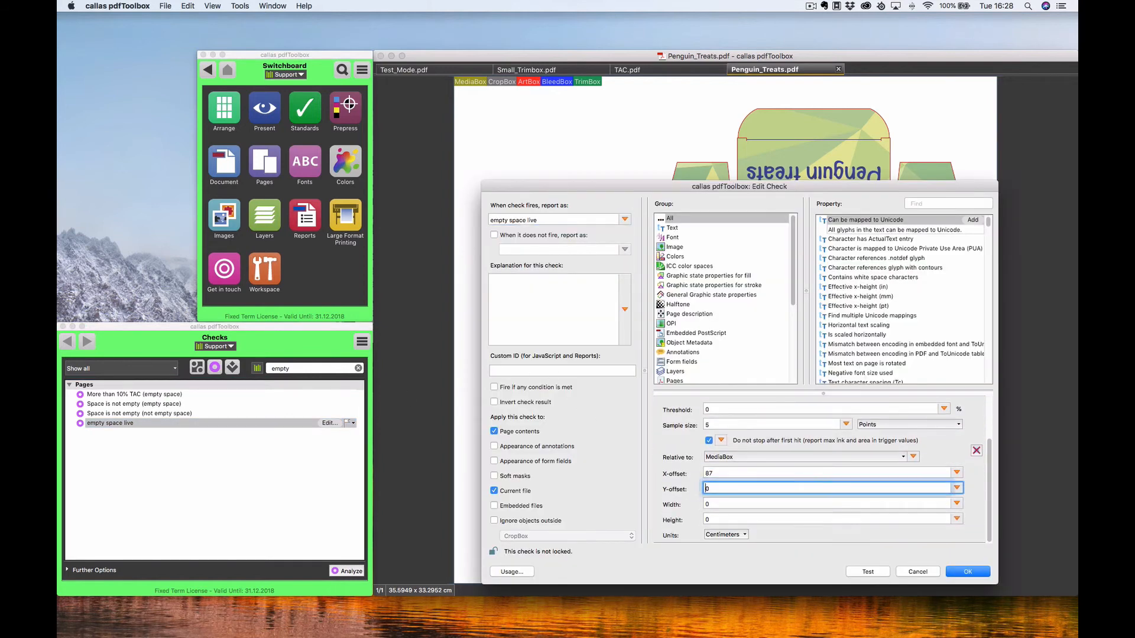
key(Tab)
text(42)
key(Tab)
text(18)
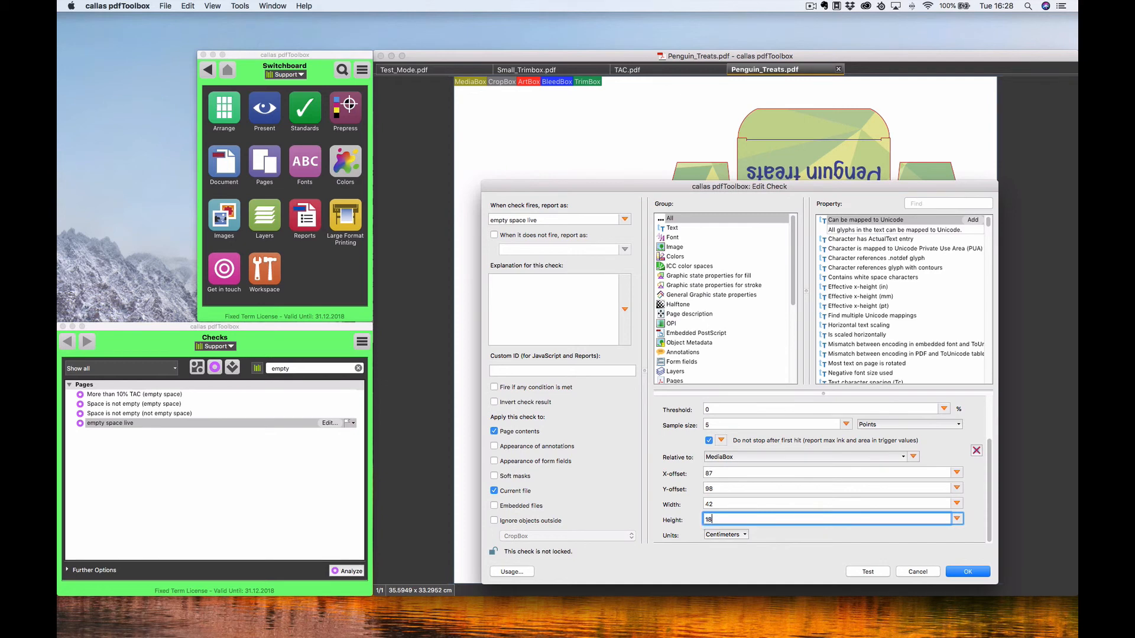
Set the check area's units to millimeters and test the check on Penguin_Treats.pdf.
click(725, 534)
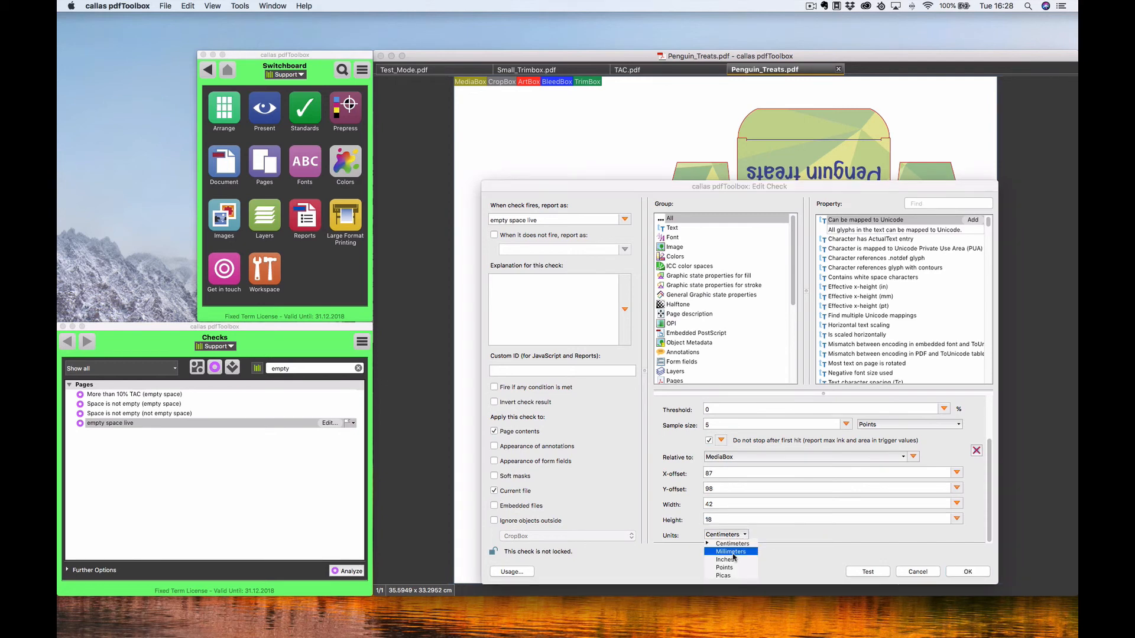
click(736, 556)
click(873, 574)
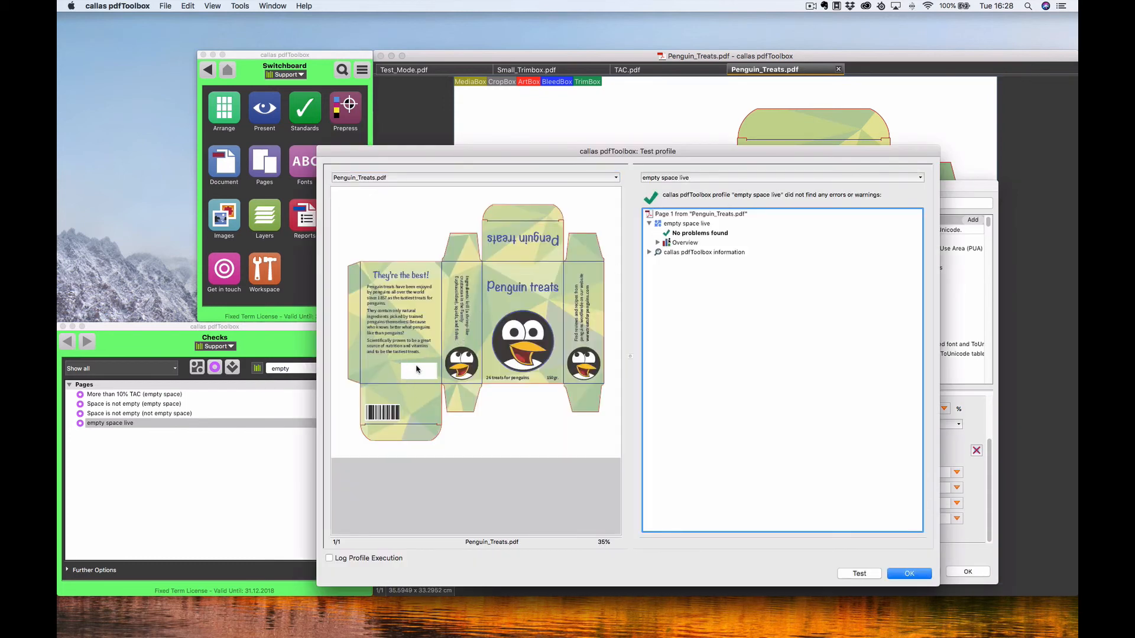
click(901, 576)
Set the check area's X-offset to 107 mm and test the check again.
double_click(705, 477)
text(107)
click(866, 571)
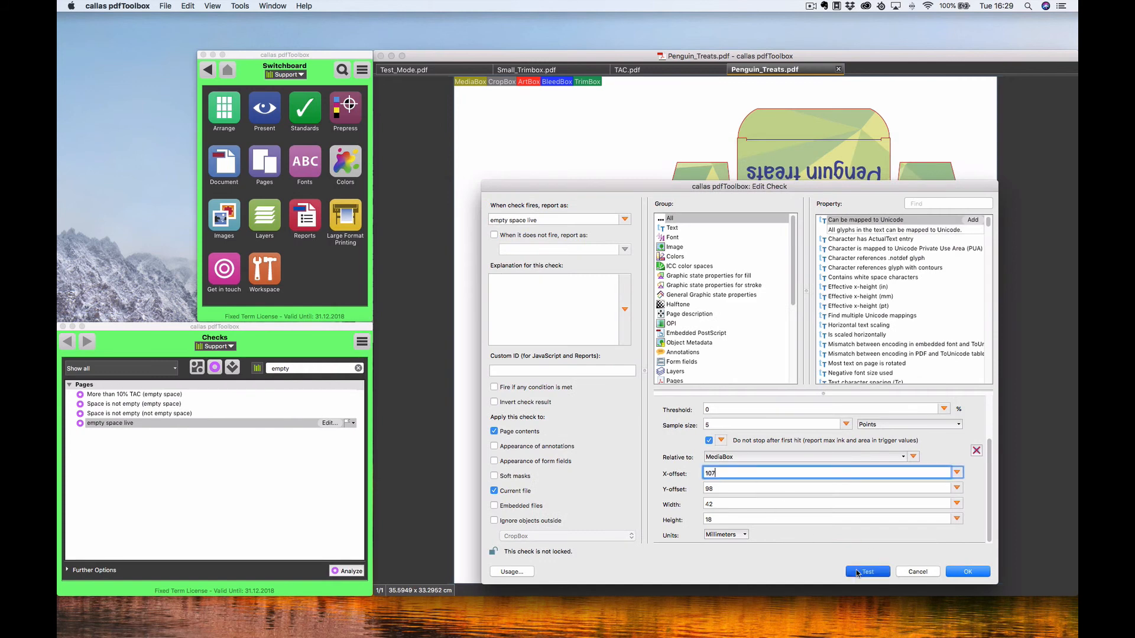